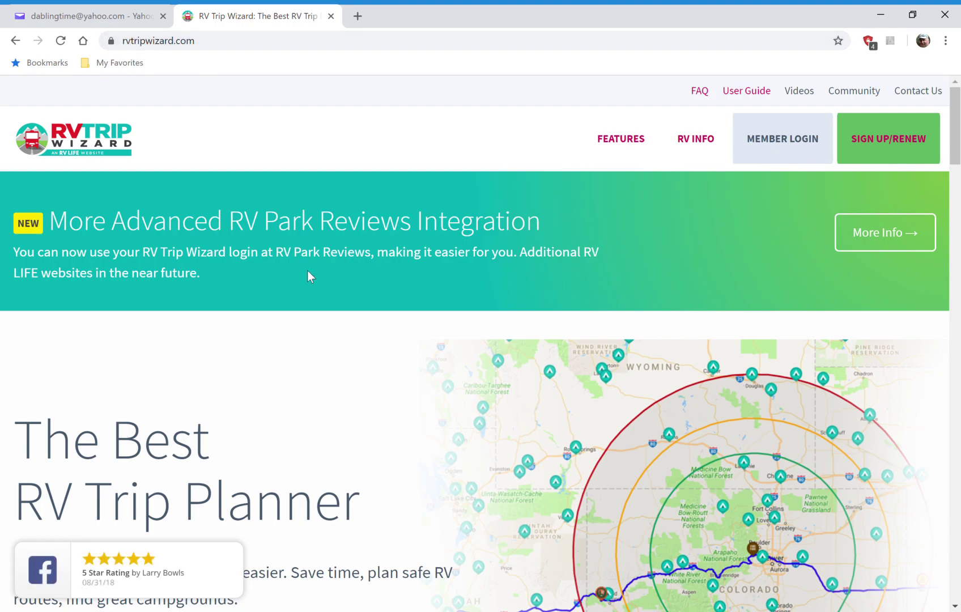
- Open the demo request page by way of the RV Trip Wizard subscription page
left_click(867, 143)
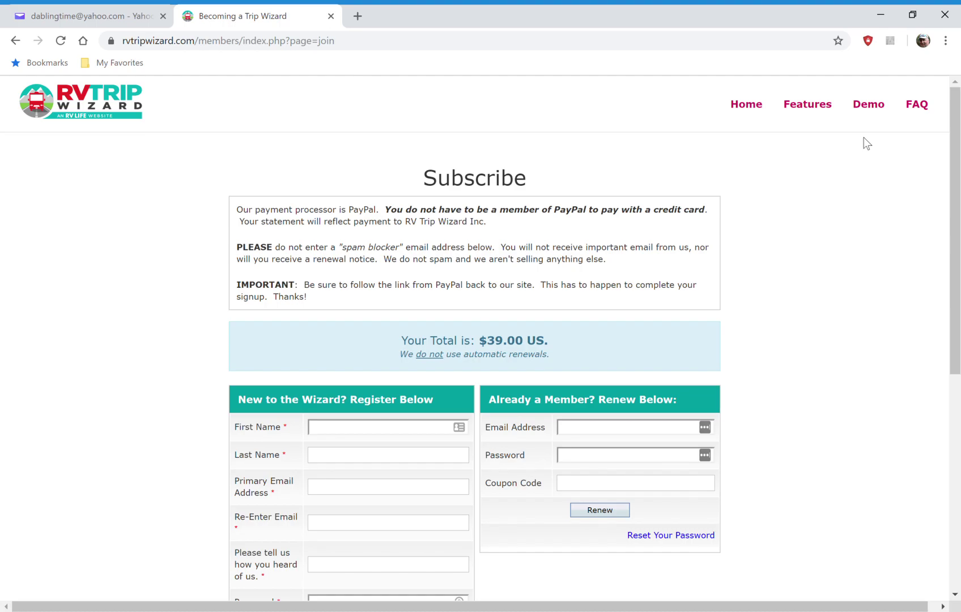
left_click(870, 106)
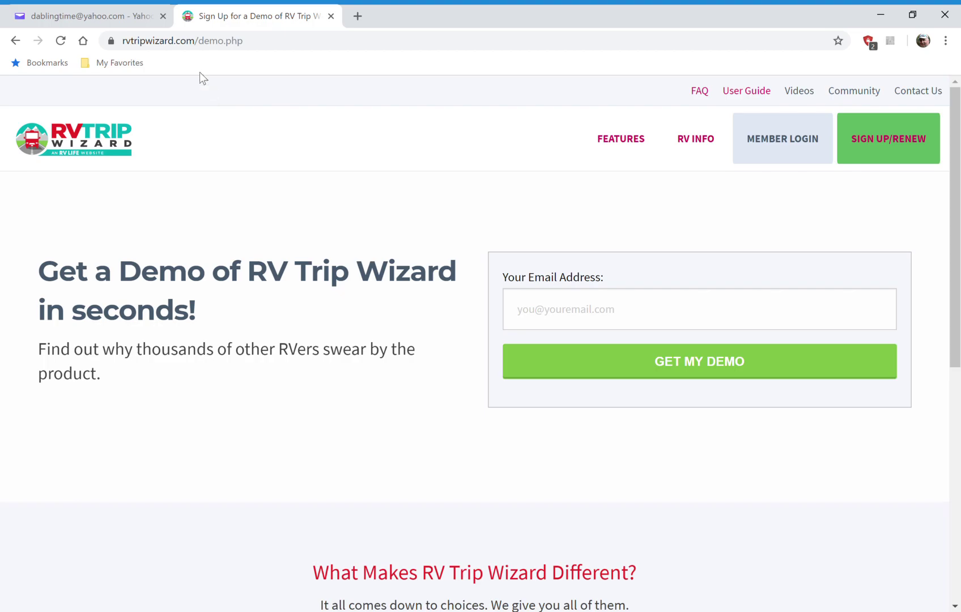
- Switch to Yahoo Mail, open the demo through the link in the RV Trip Wizard message, and end the welcome tour
left_click(104, 19)
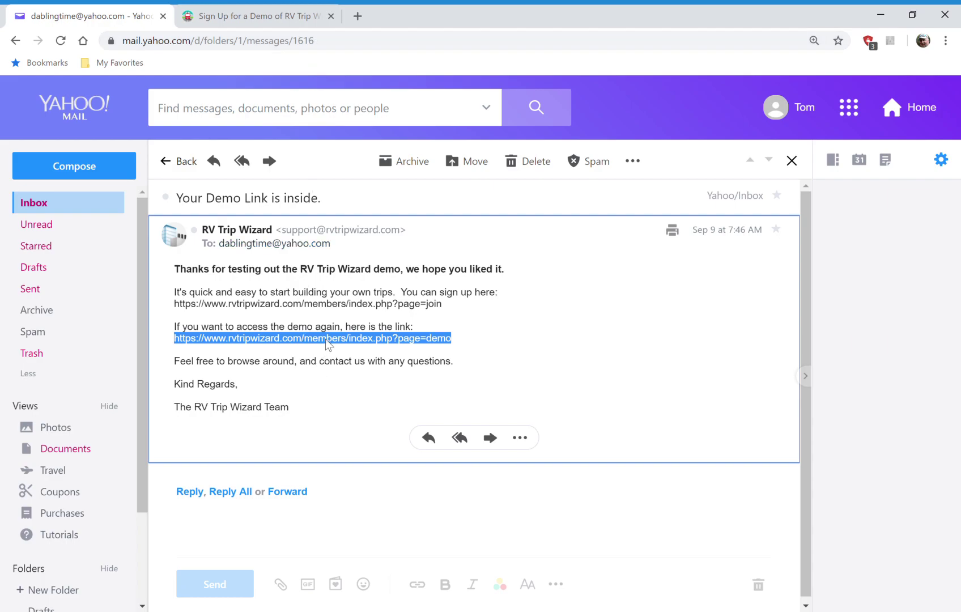
left_click(366, 369)
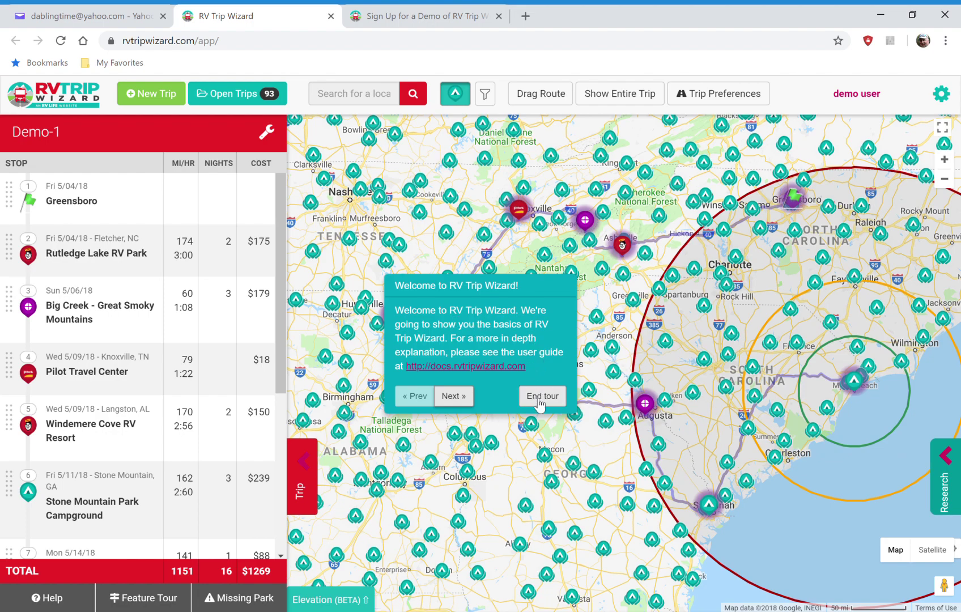
left_click(542, 396)
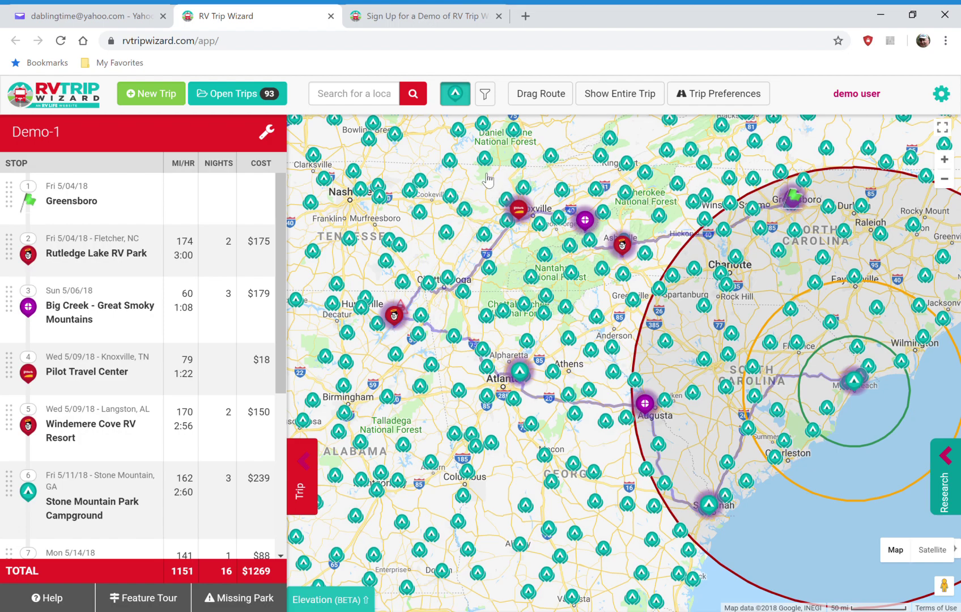
- List the researched parks for the area south of Charlotte and check the available sorting options
left_click(945, 457)
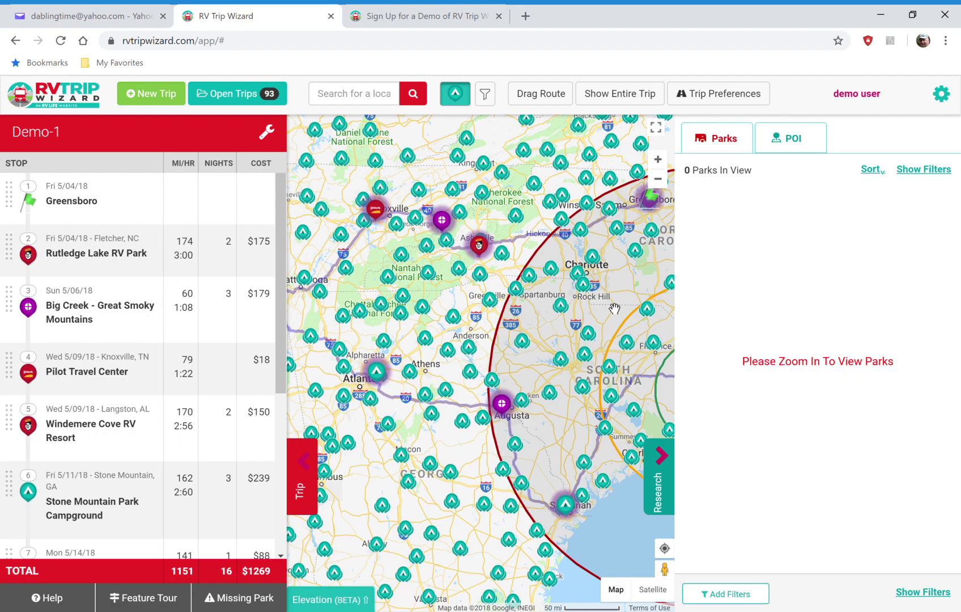
scroll(615, 308, "up", 2)
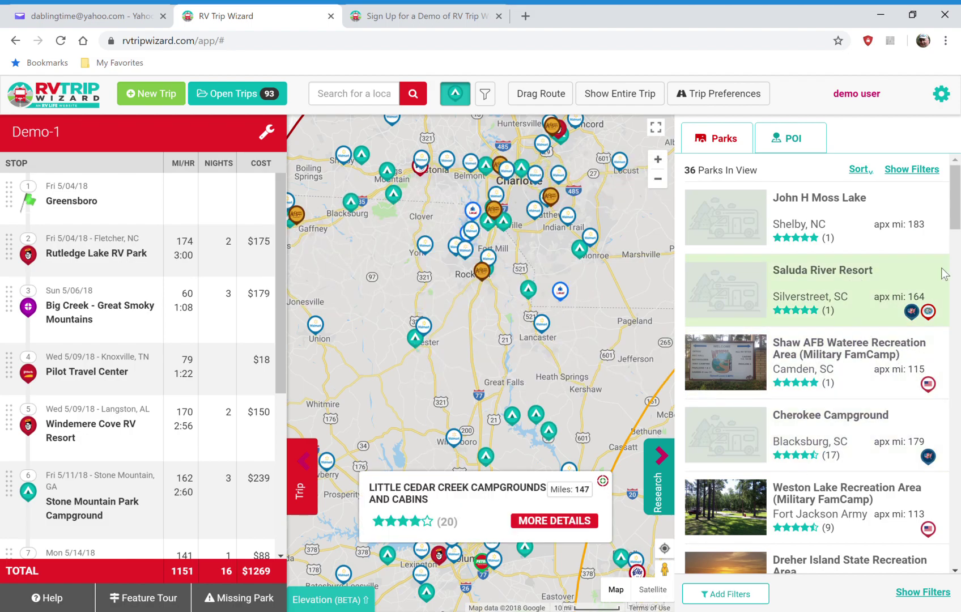
left_click(855, 172)
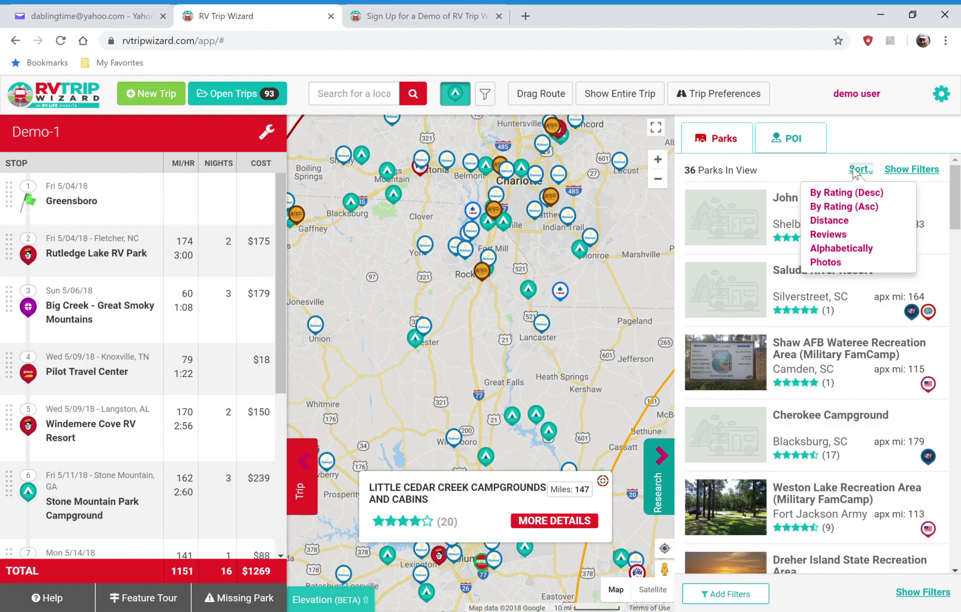
left_click(856, 170)
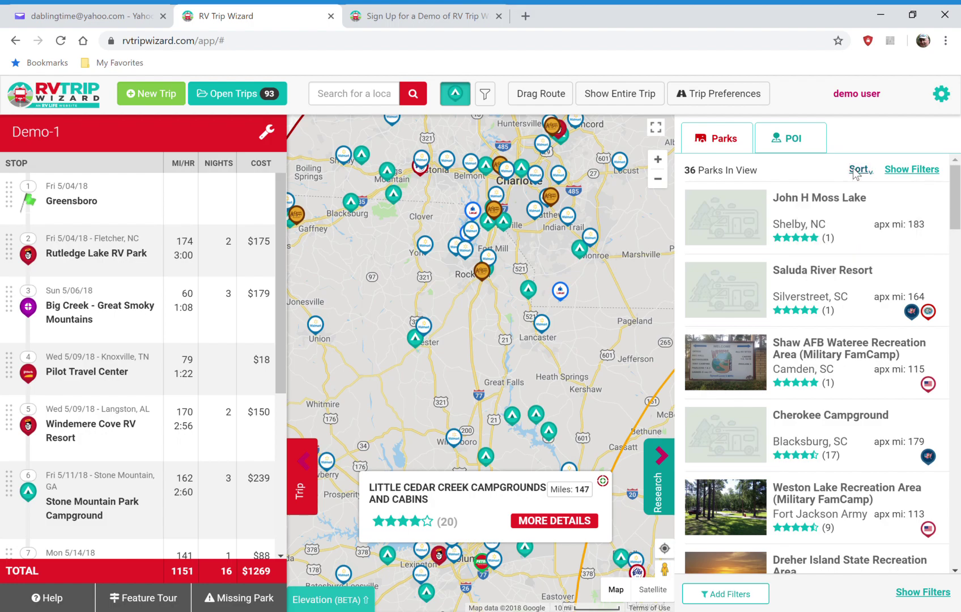
- Filter the parks by the Pull-thru Sites park feature
left_click(929, 171)
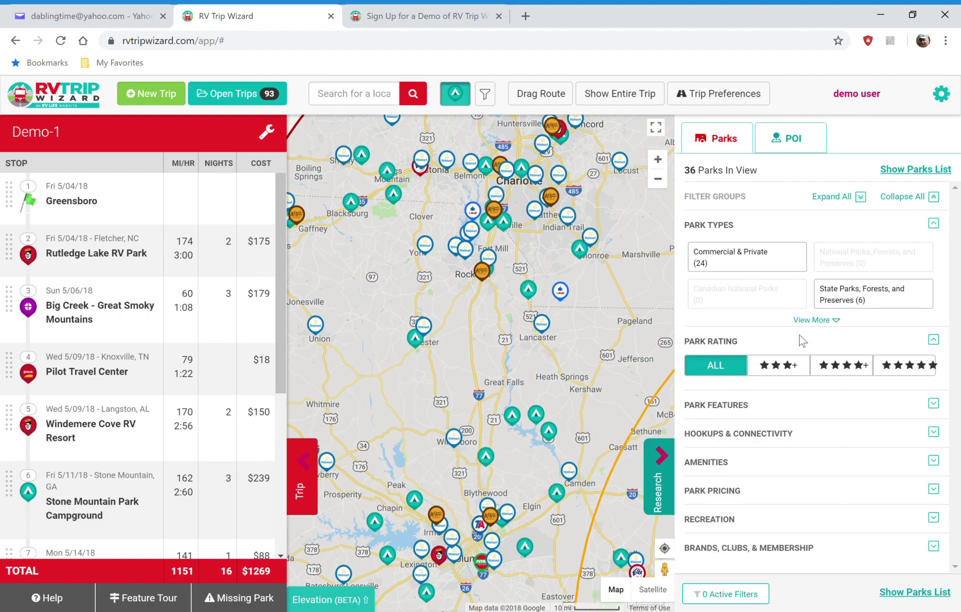
left_click(933, 404)
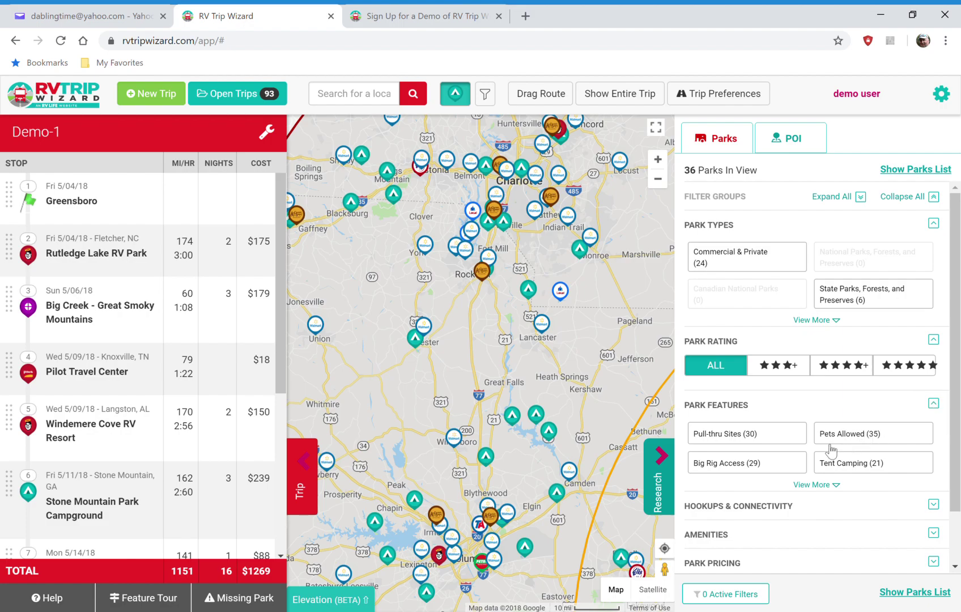
mouse_move(486, 239)
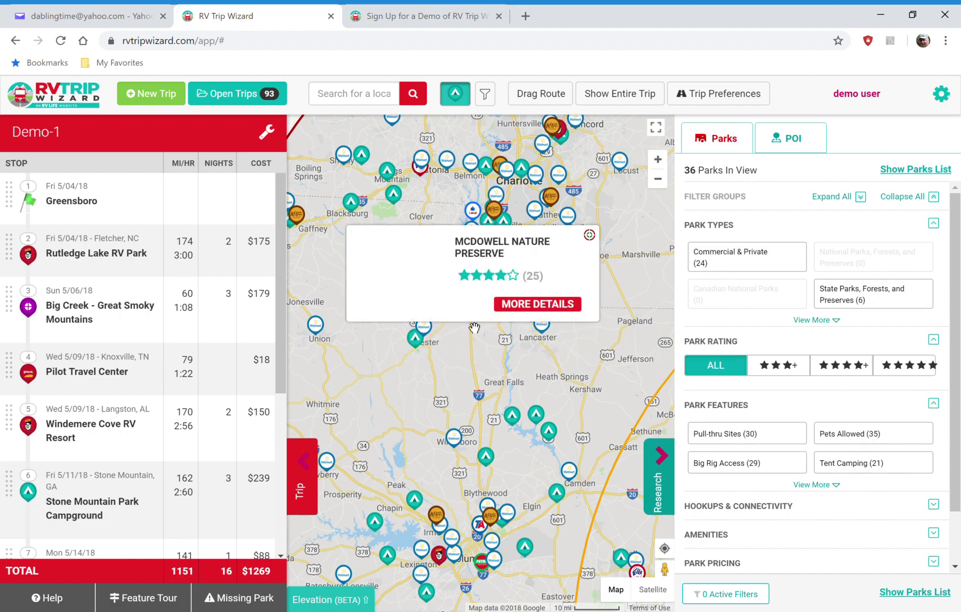
left_click(755, 438)
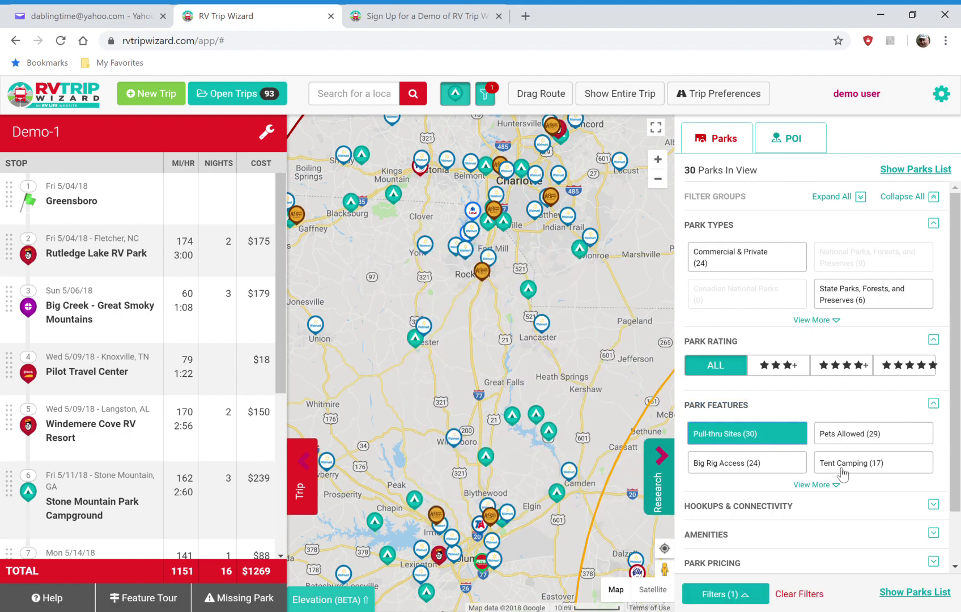
- Expand the amenities and hookup filter groups and add the Electric 50 AMP filter
left_click(933, 534)
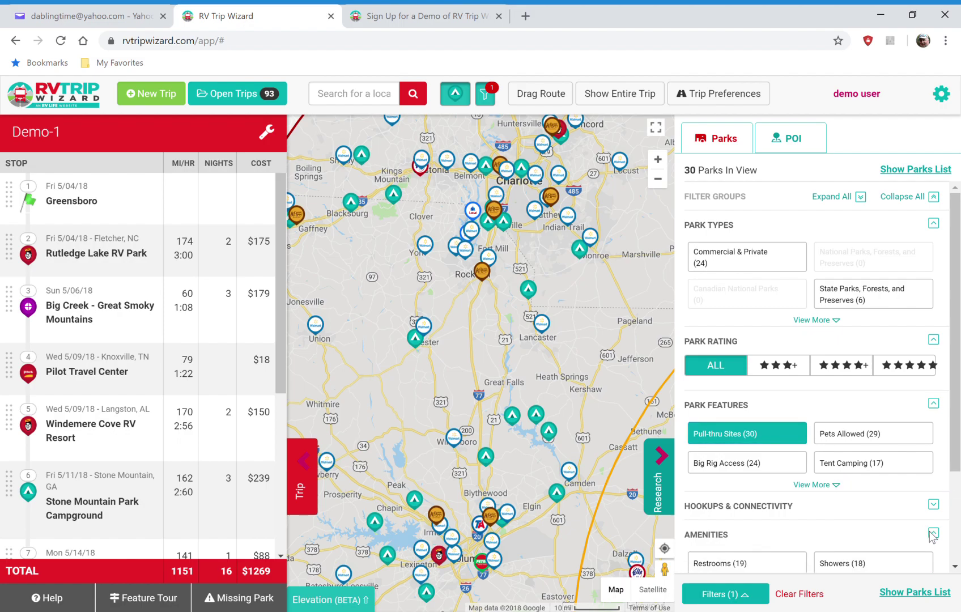
scroll(929, 527, "down", 3)
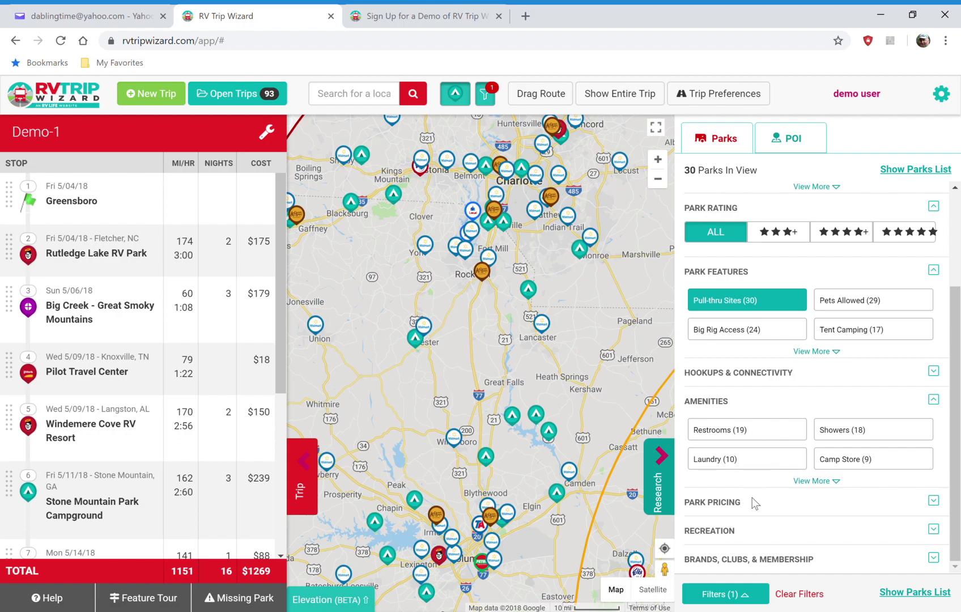
left_click(933, 372)
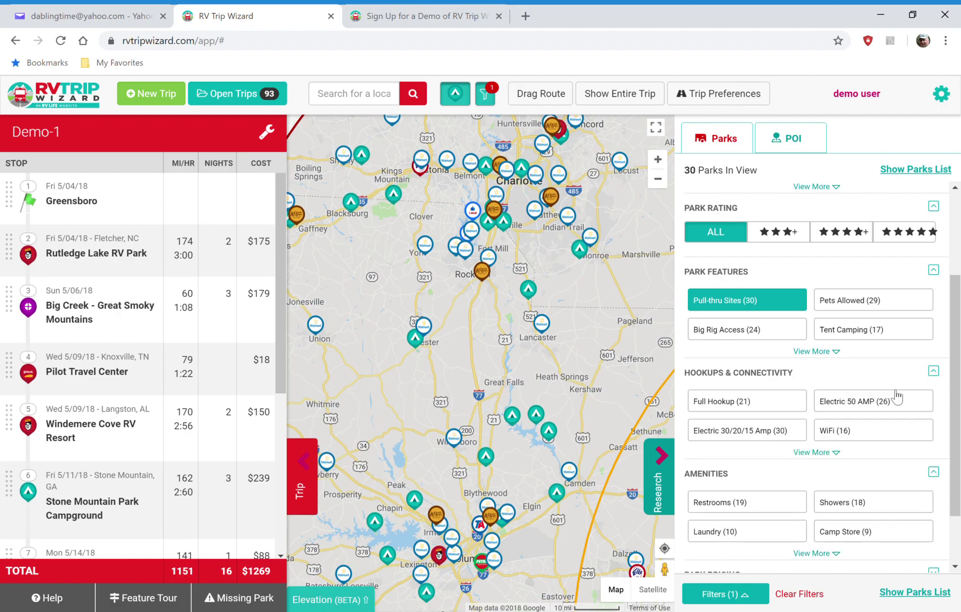
mouse_move(497, 197)
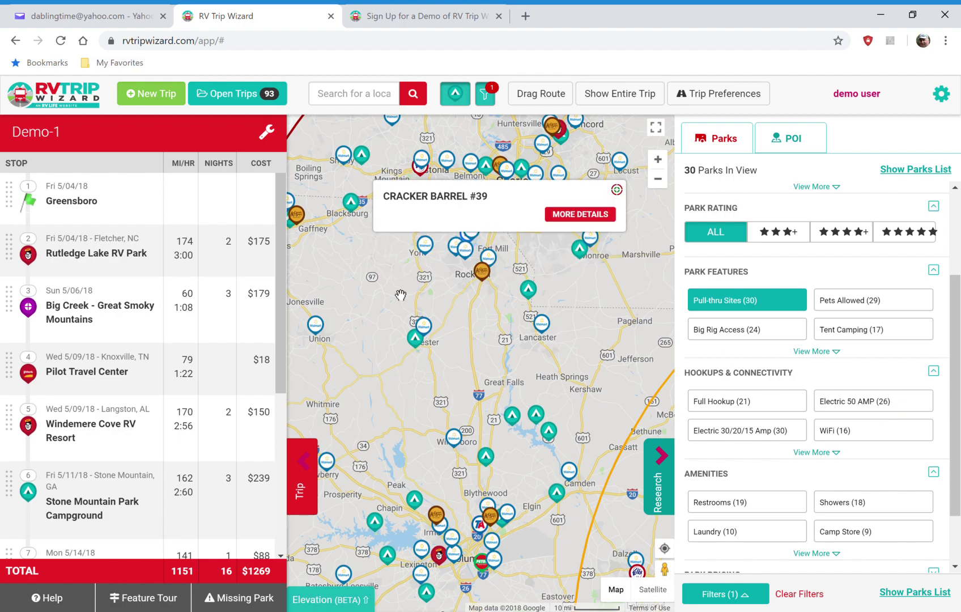
left_click(893, 406)
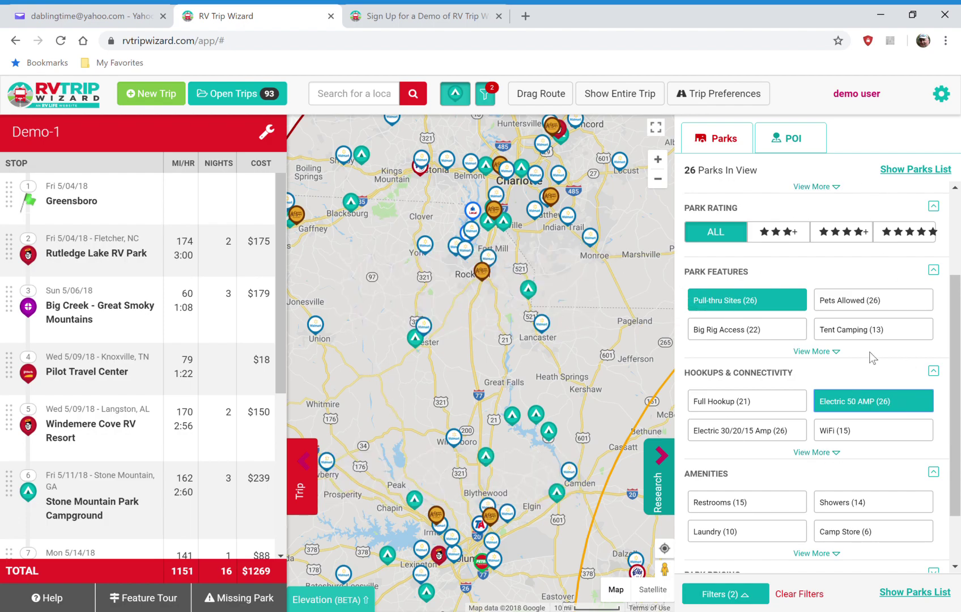
- Display the list of parks that match the active filters
left_click(821, 192)
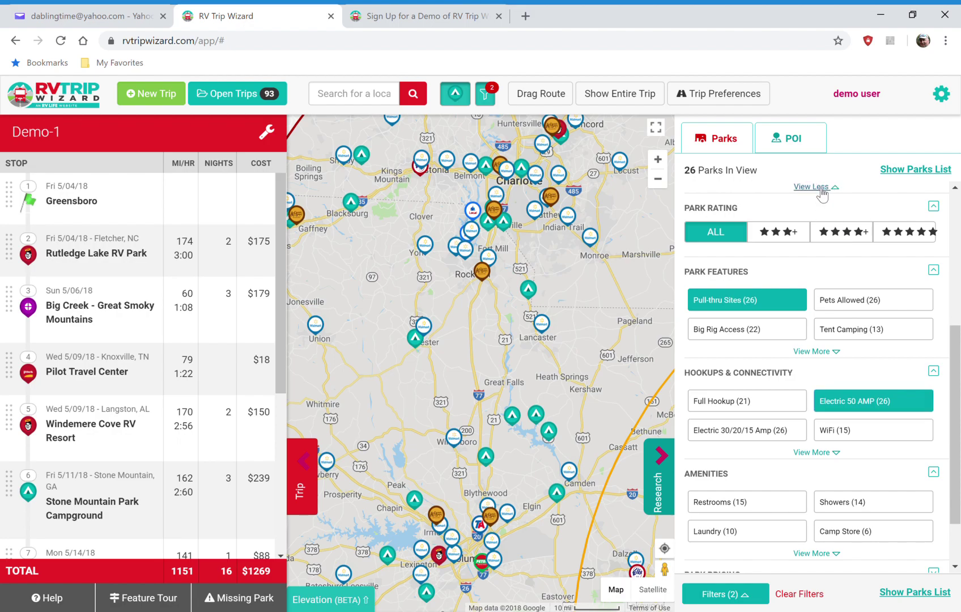
left_click(822, 192)
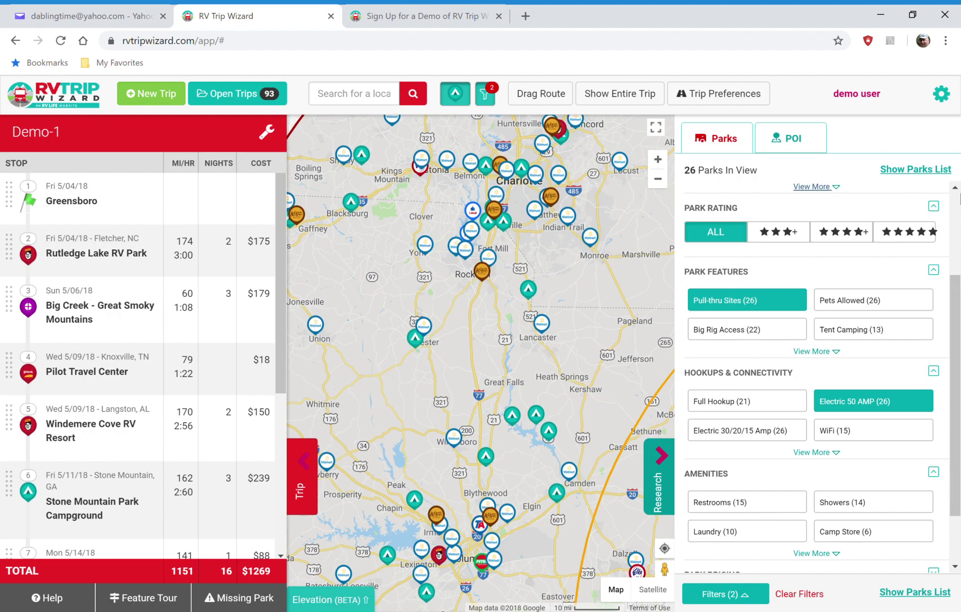
left_click(923, 173)
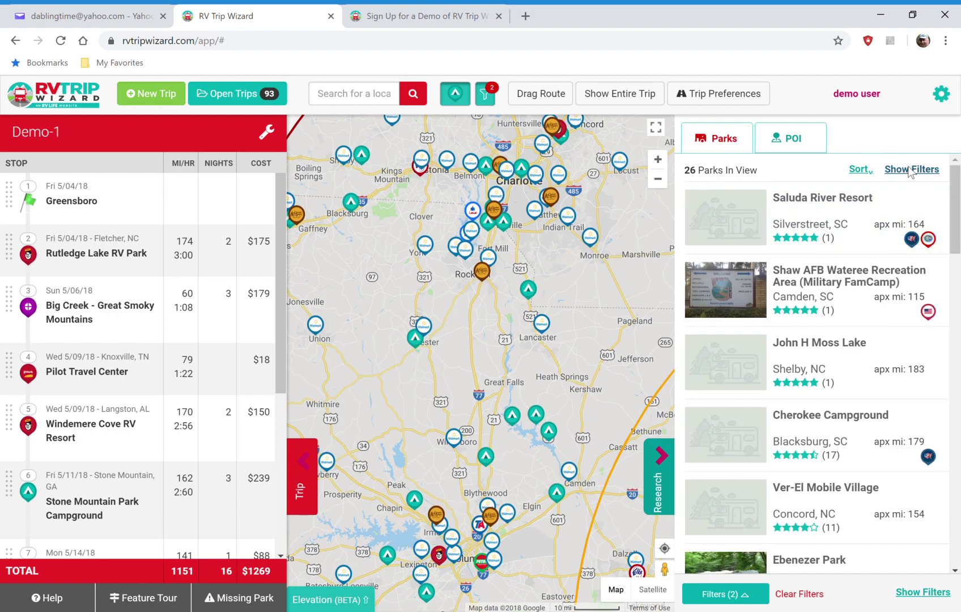
- Return to the park filters, expand the full set of park types, and clear all active filters
left_click(911, 170)
scroll(837, 286, "up", 2)
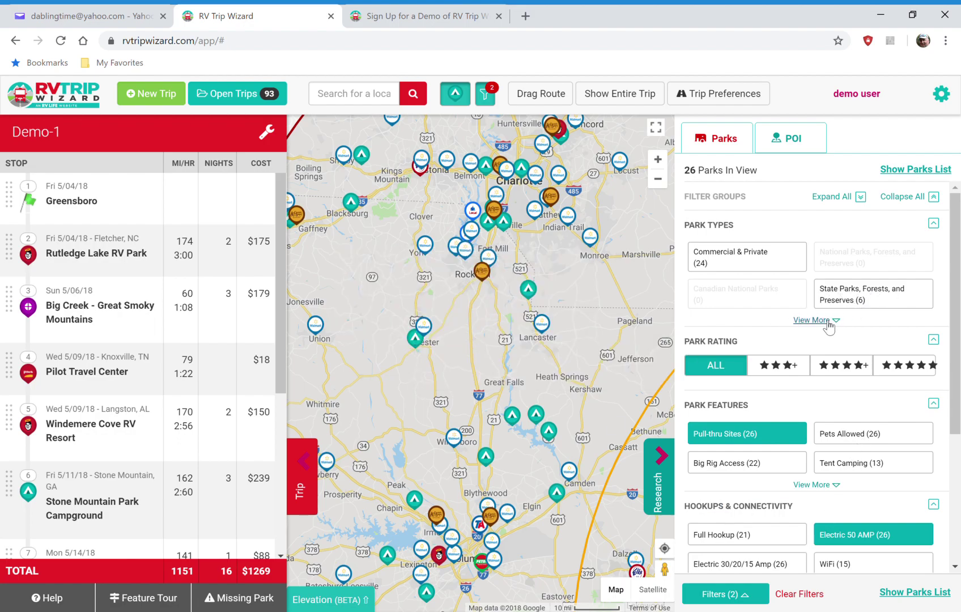
left_click(812, 320)
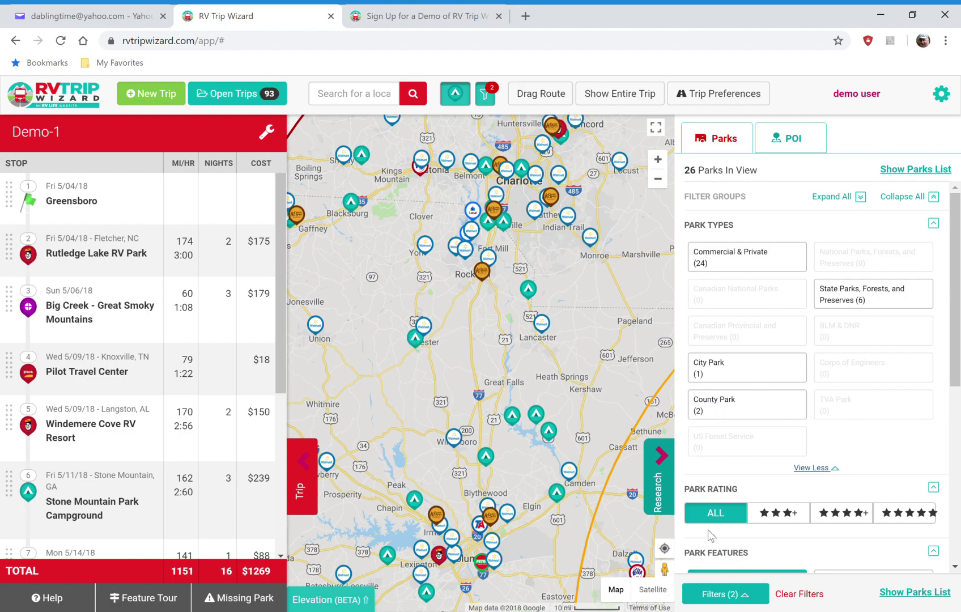
left_click(798, 594)
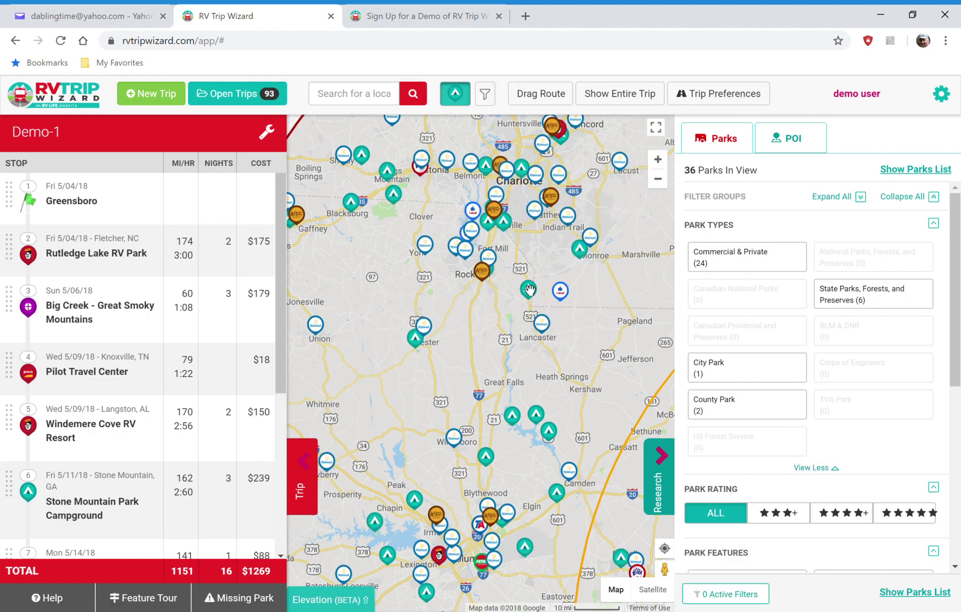
- Close the park research view and show the whole Demo-1 route on the map
mouse_move(529, 289)
left_click(661, 455)
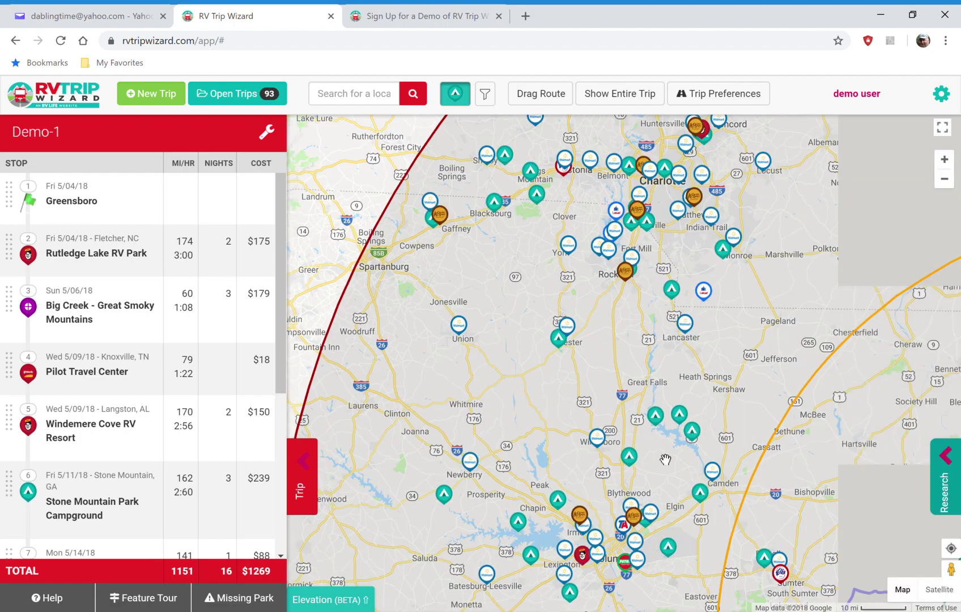
scroll(623, 366, "down", 1)
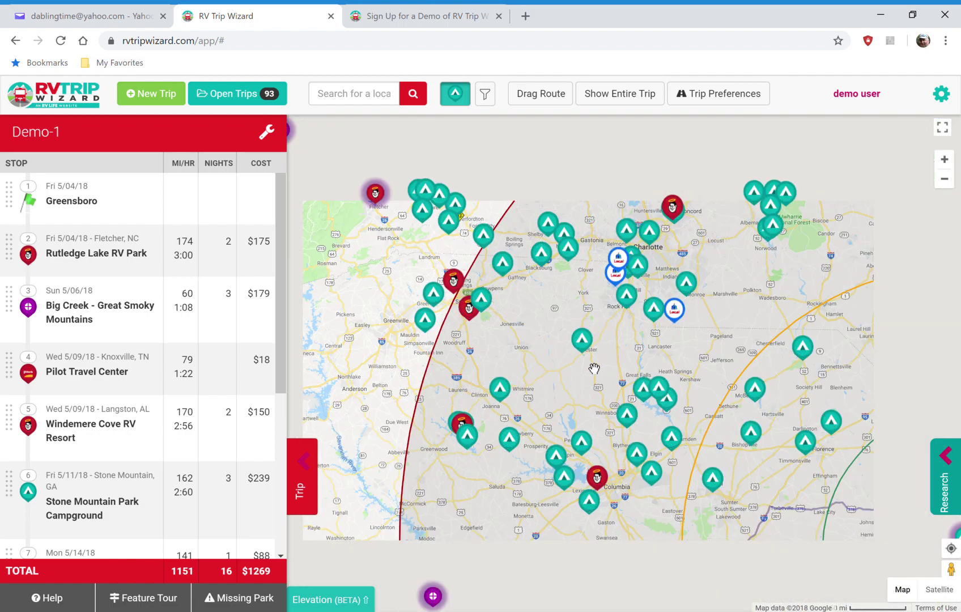
scroll(599, 369, "down", 2)
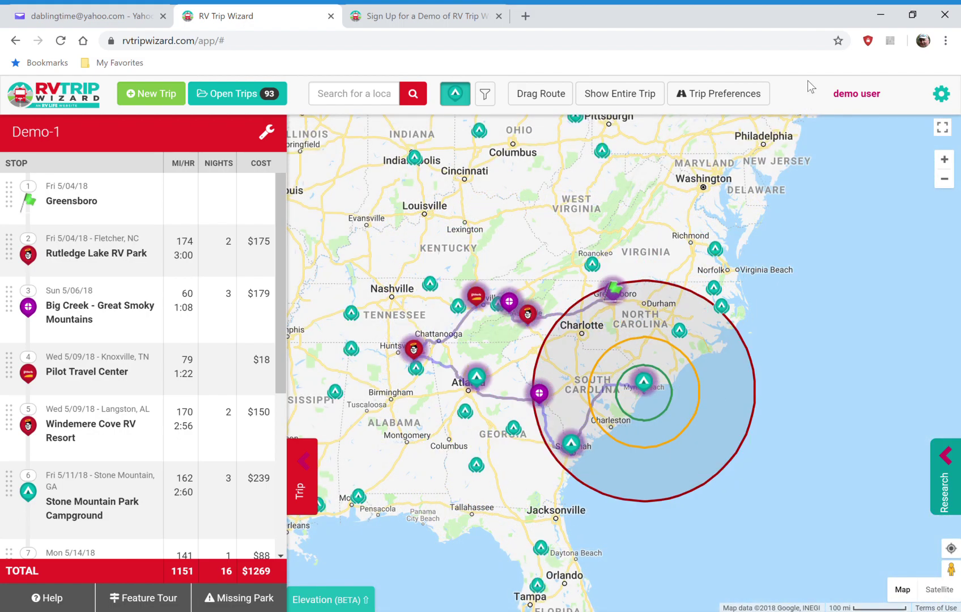
- Review the trip preferences for RV info, personal expenses per day, routing, driving and general settings
left_click(709, 97)
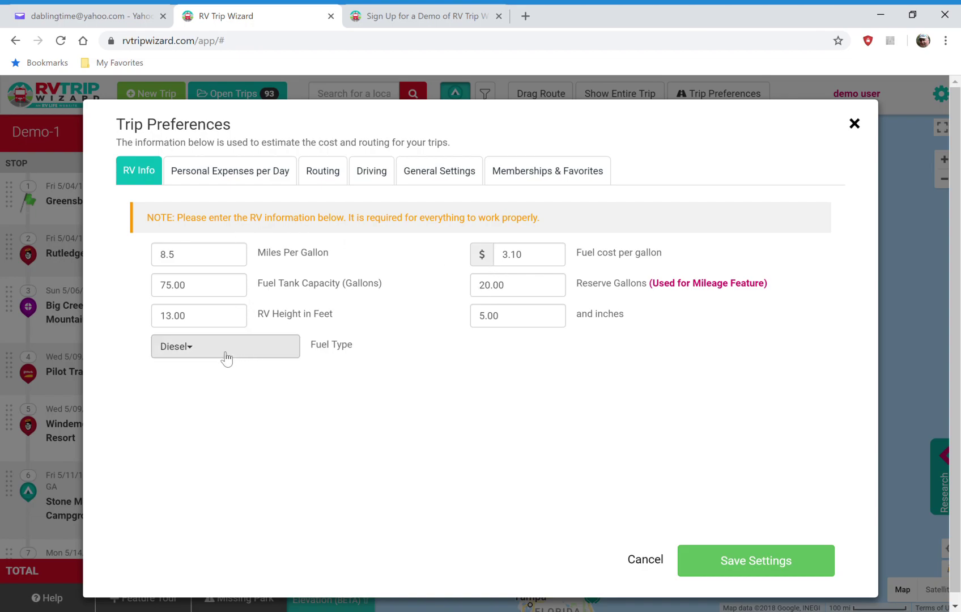
left_click(233, 172)
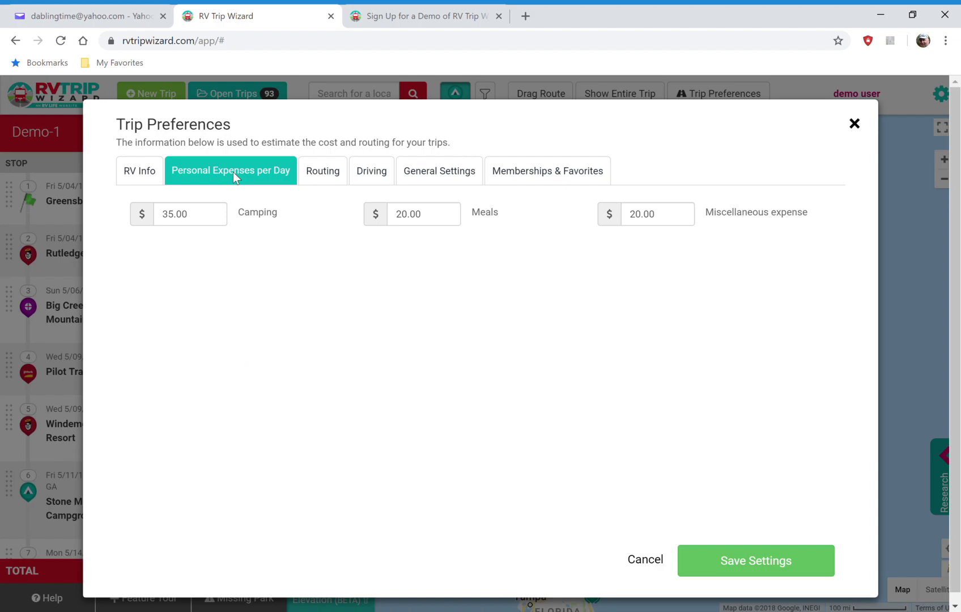
left_click(327, 168)
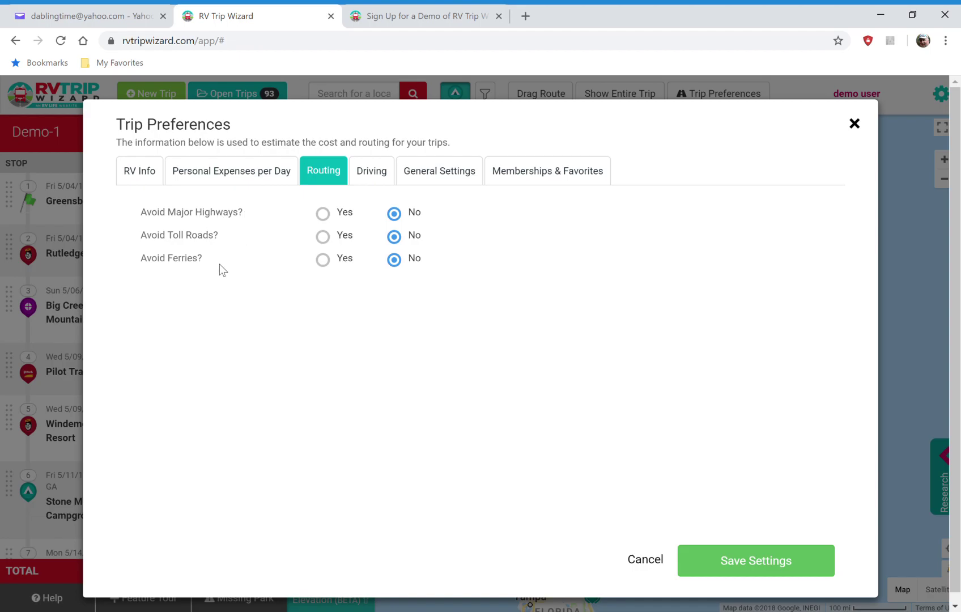
left_click(376, 169)
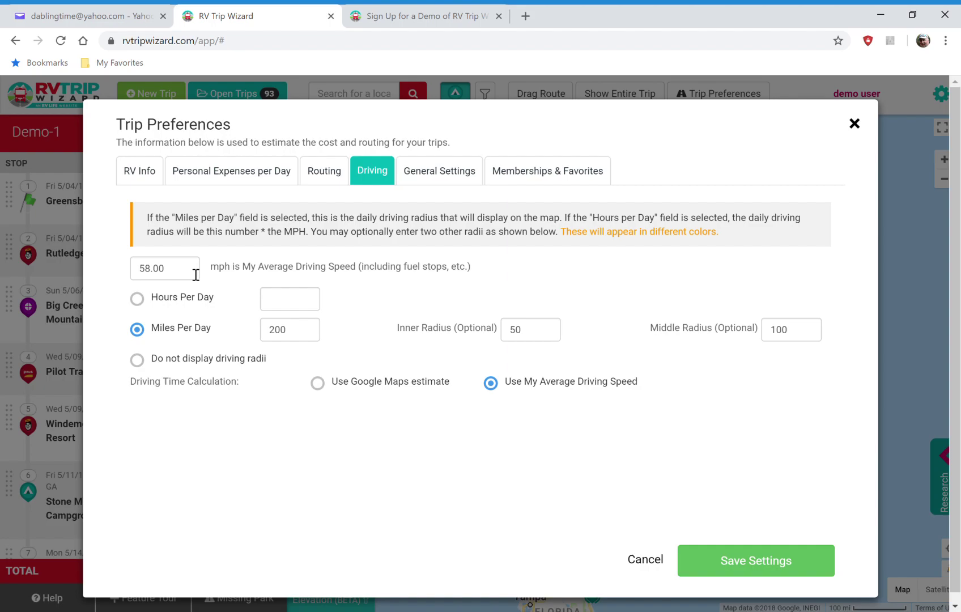
left_click(431, 171)
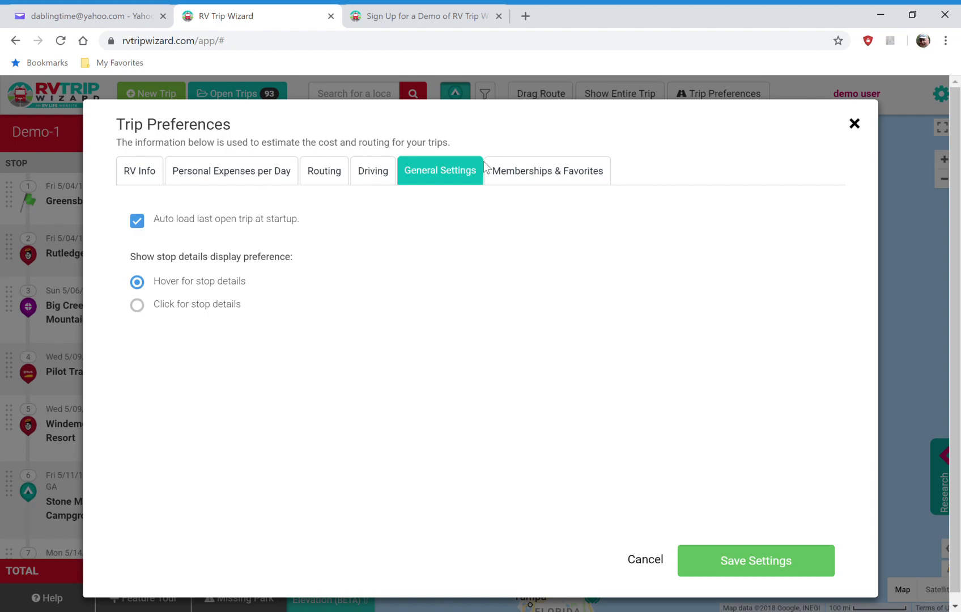
- Try to save the trip preferences, dismiss the alert, and cancel out of the preferences
left_click(716, 564)
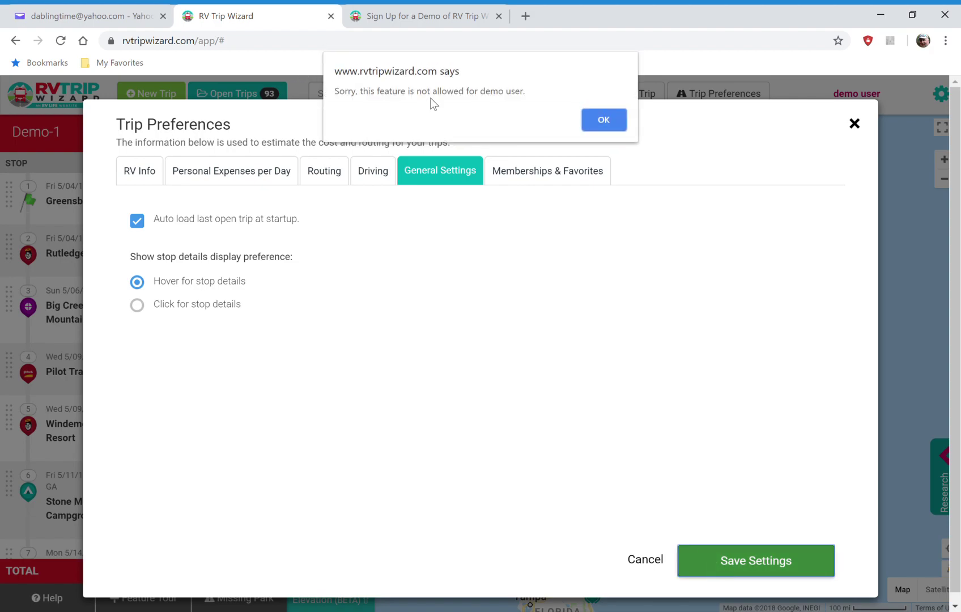
left_click(603, 119)
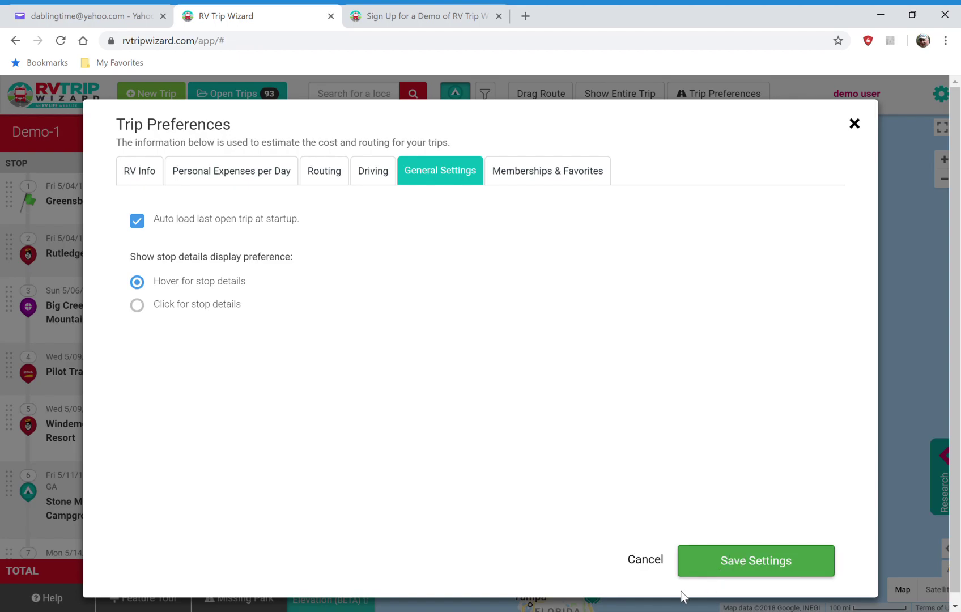
left_click(651, 563)
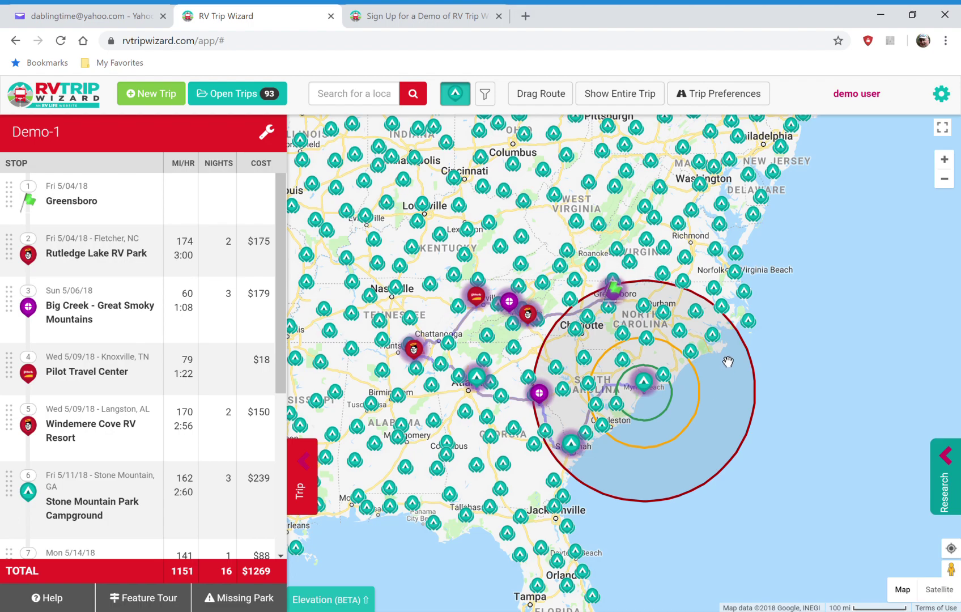
- Check the stop markers along the Demo-1 route on the map
left_click(644, 381)
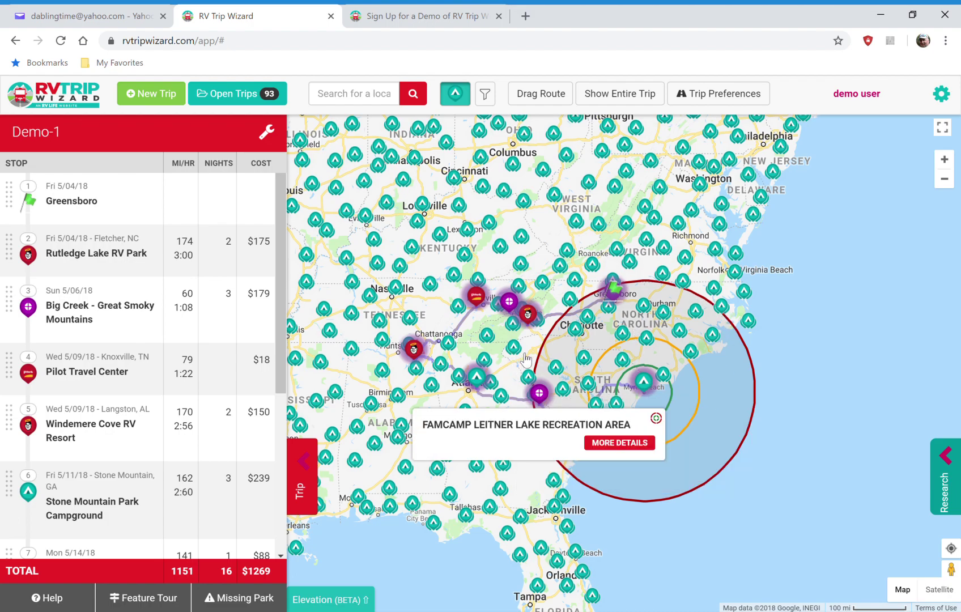
mouse_move(484, 301)
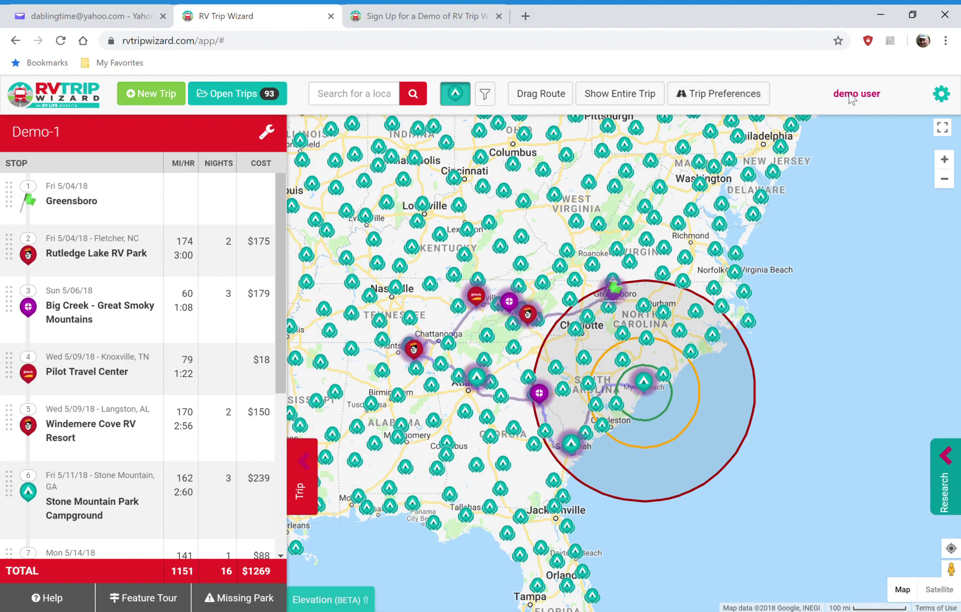
- Open the points of interest research and expand its additional area attractions
left_click(947, 459)
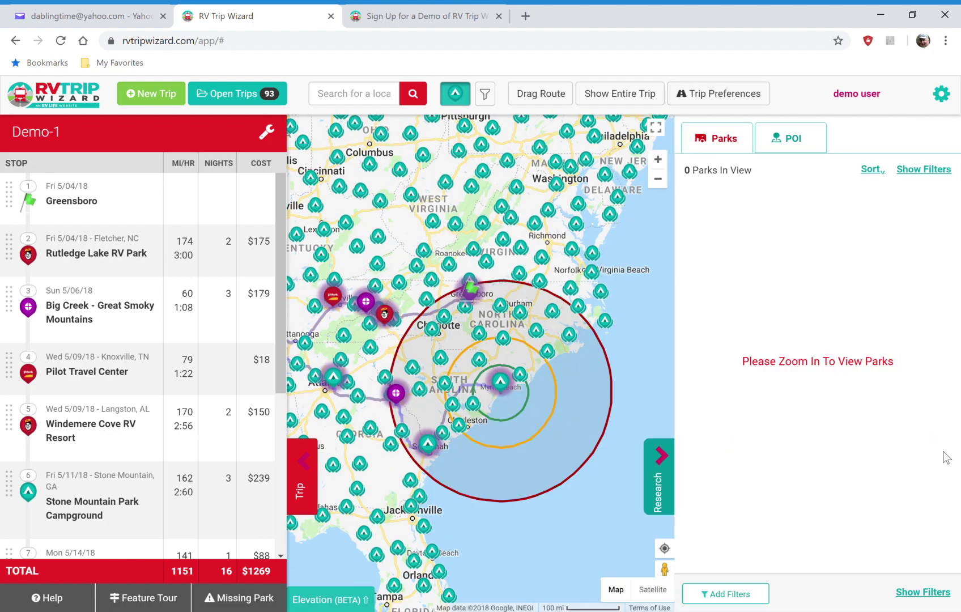
left_click(805, 146)
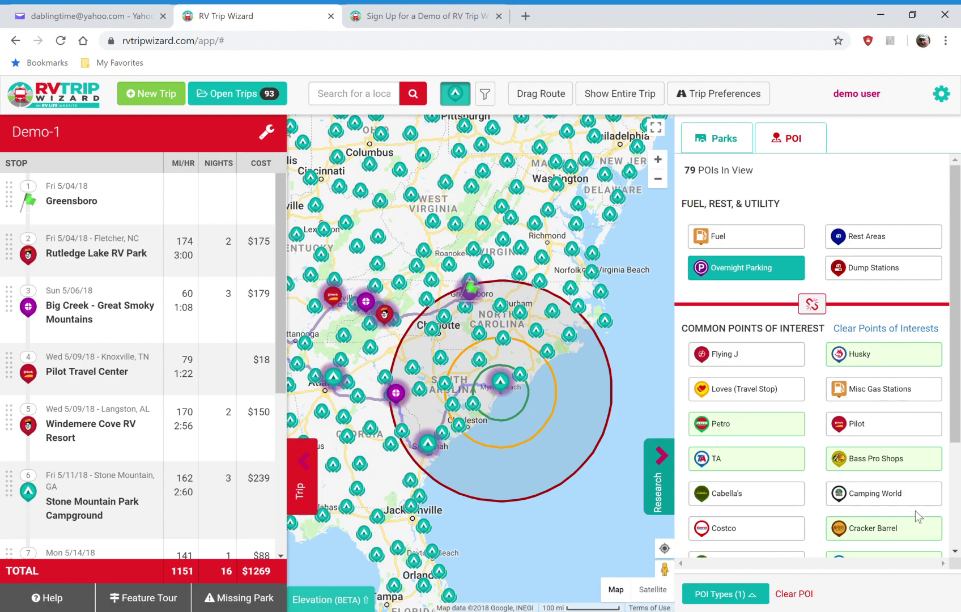
scroll(785, 466, "down", 3)
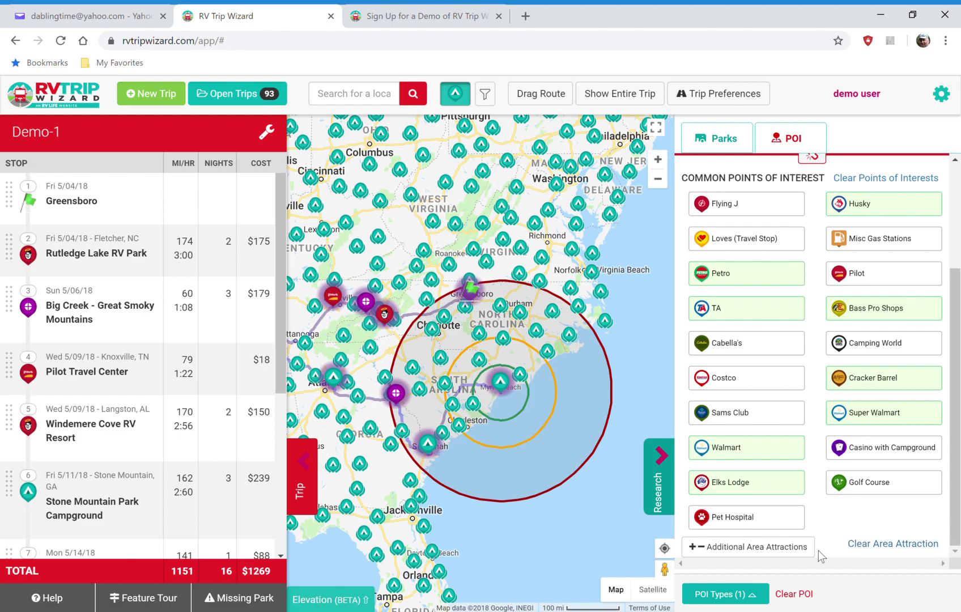
left_click(735, 549)
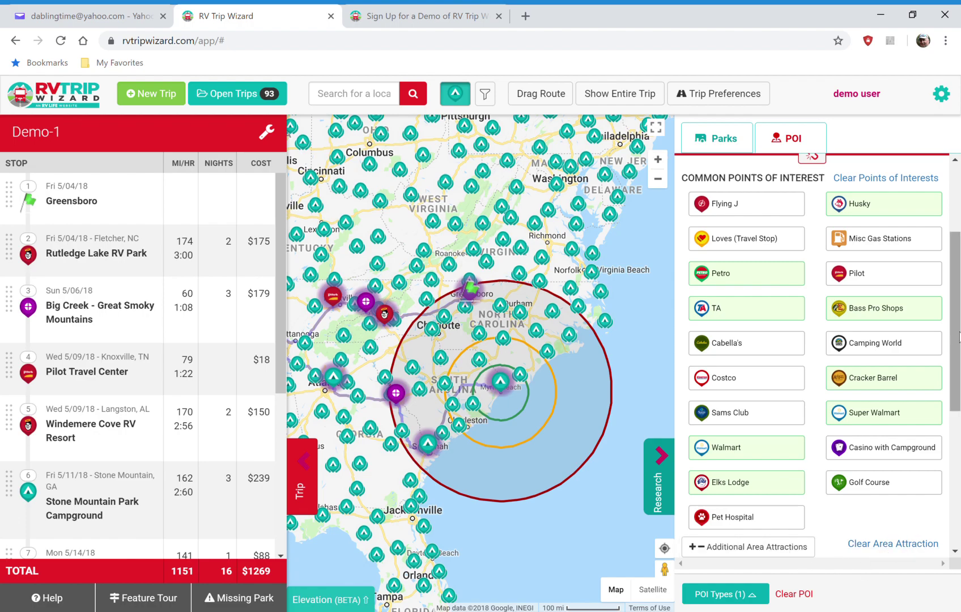
- Clear all selected points of interest, then review the common points of interest and the area attraction types
left_click_drag(958, 338, 958, 253)
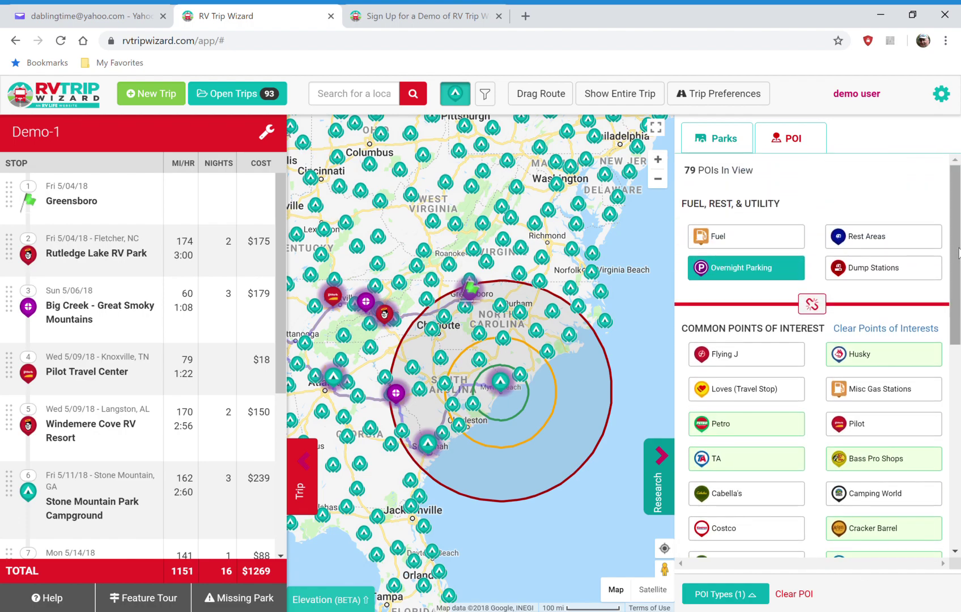
left_click(879, 335)
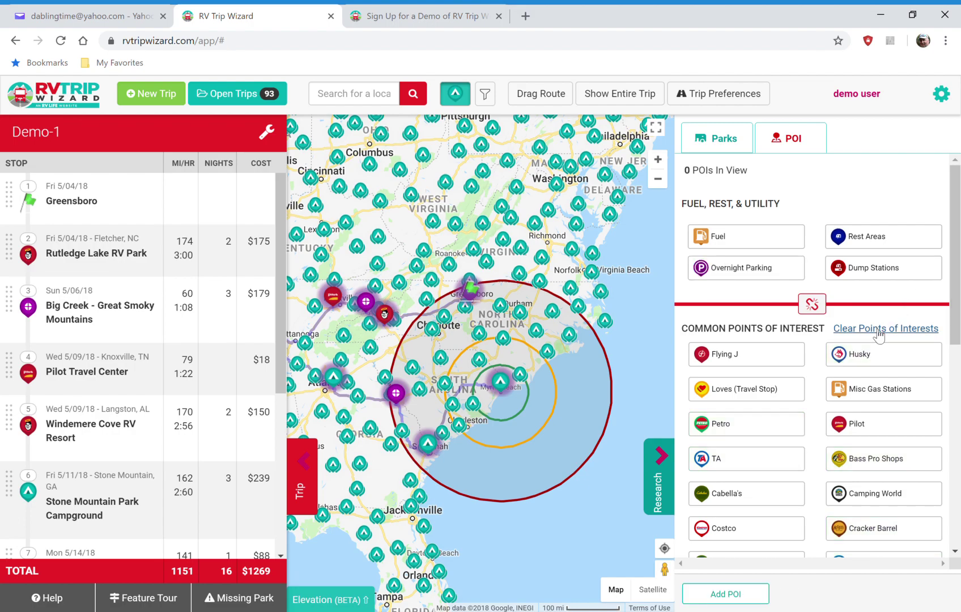
scroll(879, 334, "down", 8)
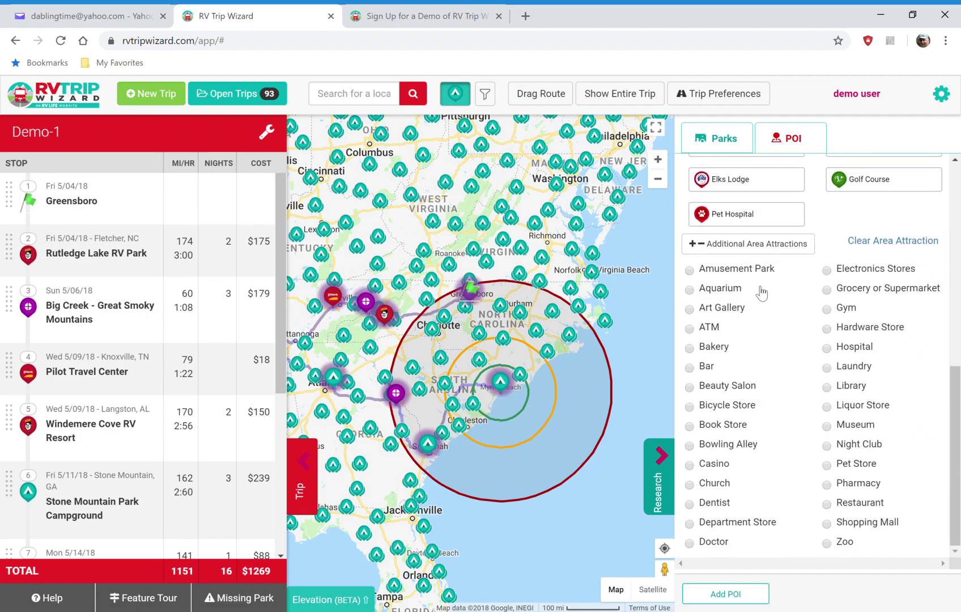
scroll(763, 280, "up", 2)
scroll(766, 279, "up", 4)
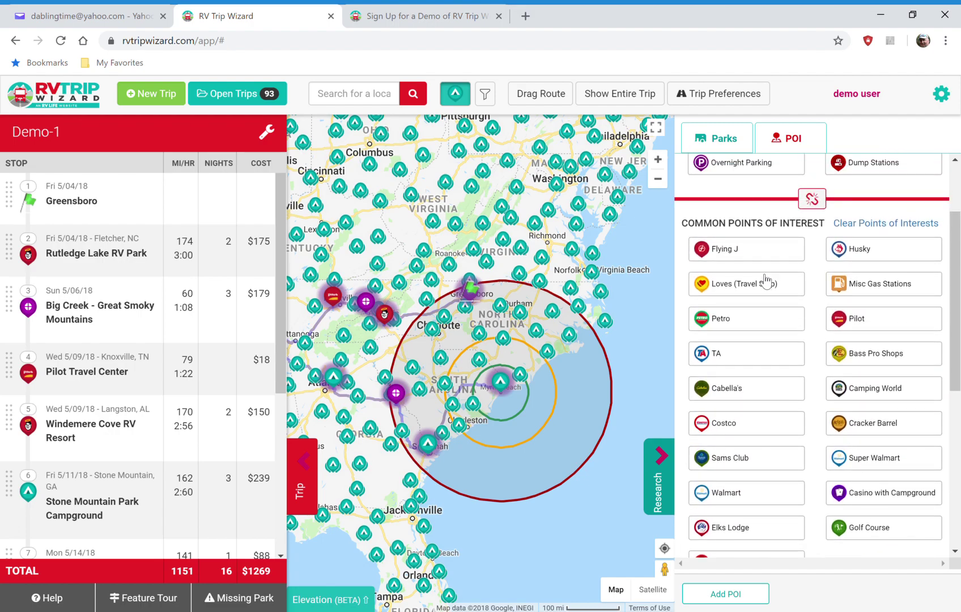
scroll(731, 512, "down", 1)
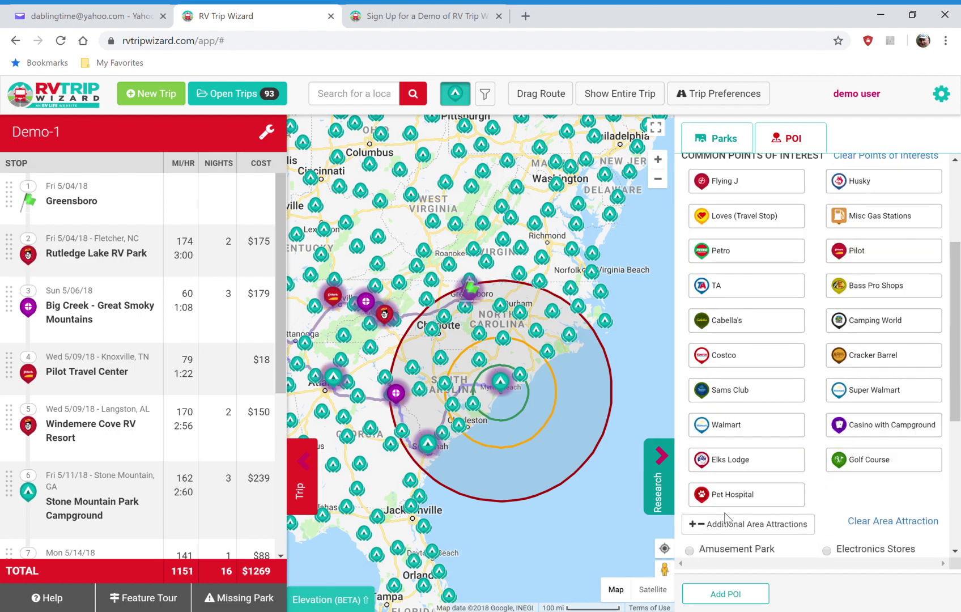
scroll(725, 512, "down", 1)
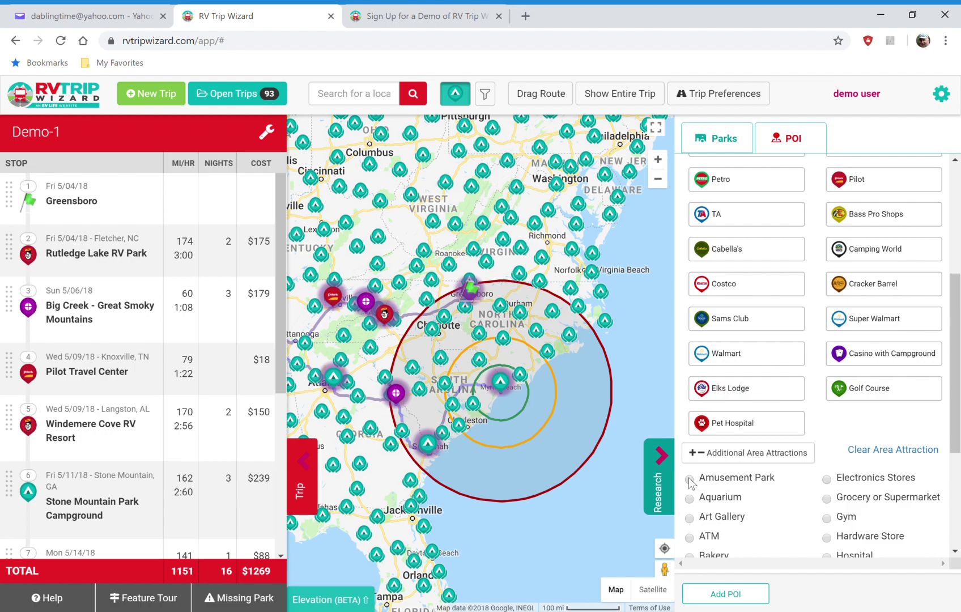
- Collapse the additional area attractions, look over the common points of interest, and expand the attractions again
left_click(714, 451)
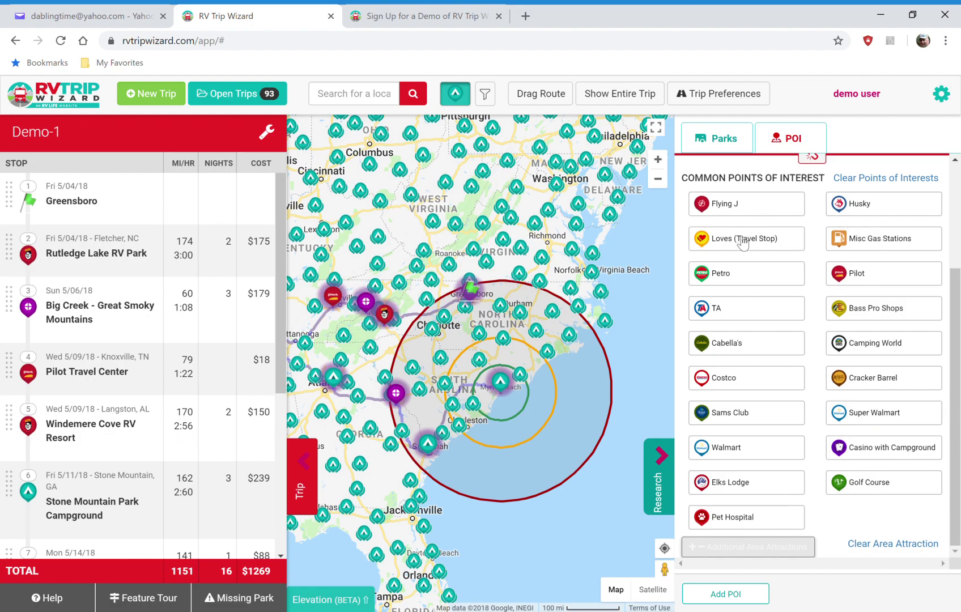
scroll(756, 460, "up", 3)
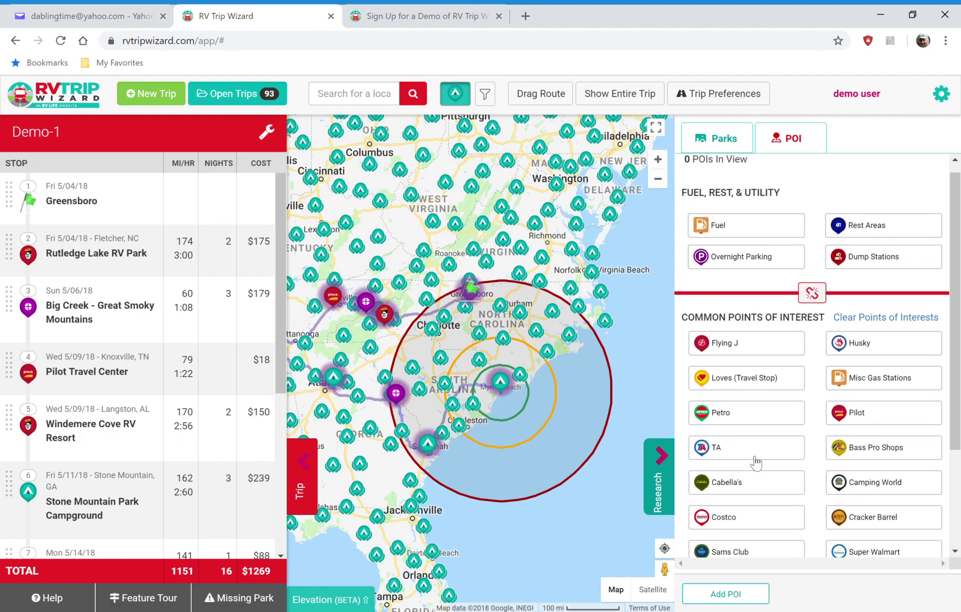
scroll(755, 462, "down", 3)
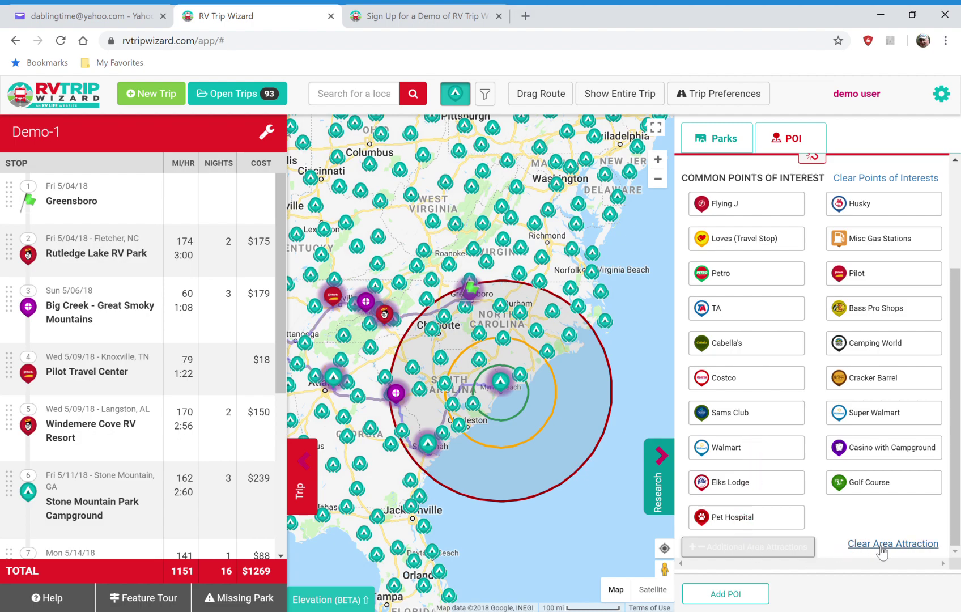
left_click(696, 544)
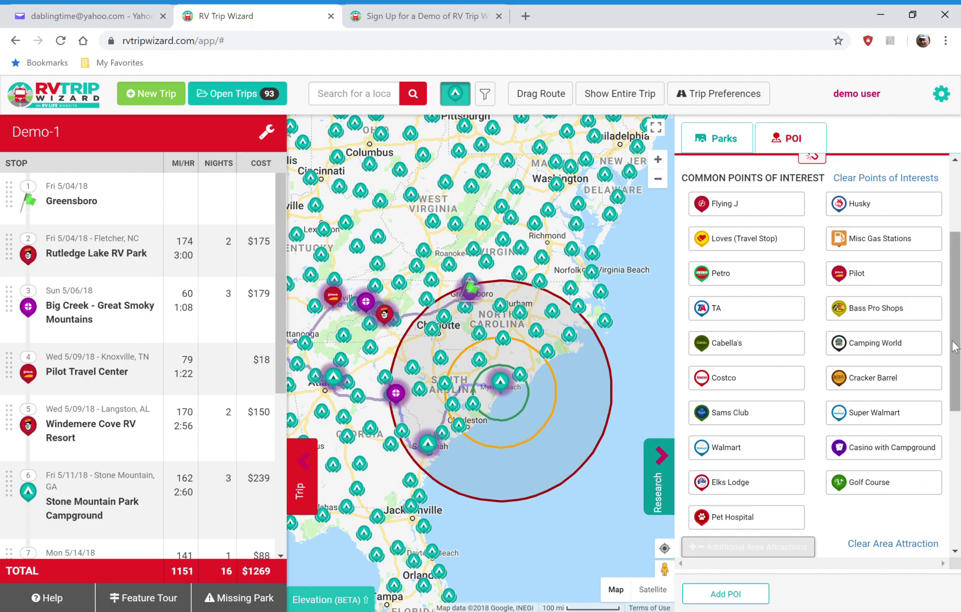
- Try the Amusement Park area attraction and switch it off again
scroll(800, 367, "down", 5)
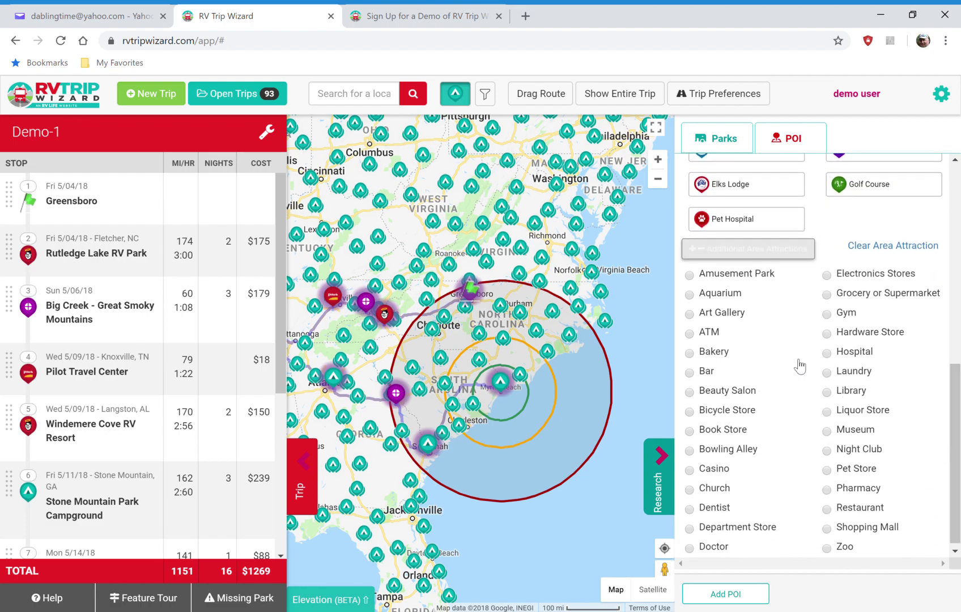
left_click(690, 276)
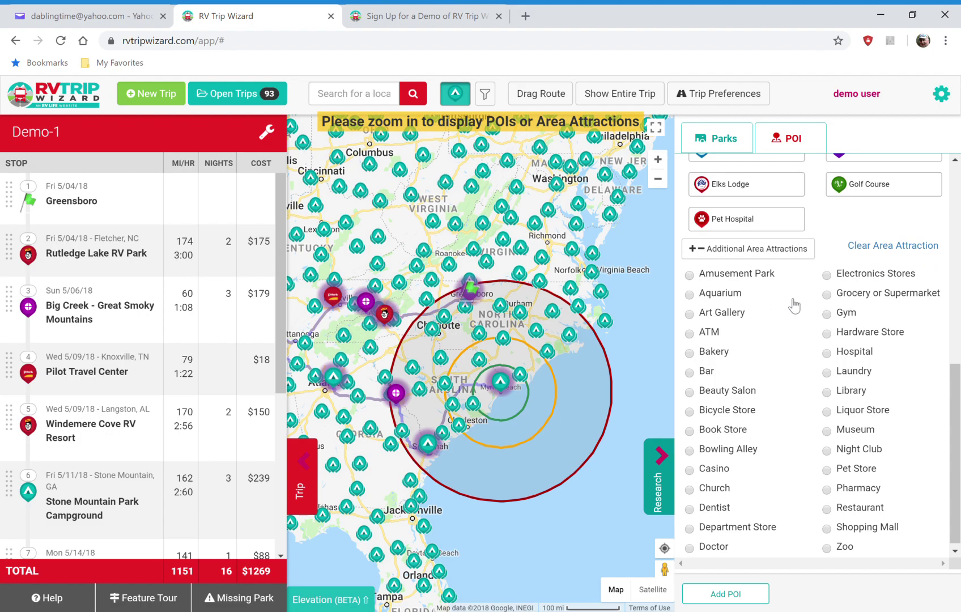
left_click(689, 276)
left_click(722, 590)
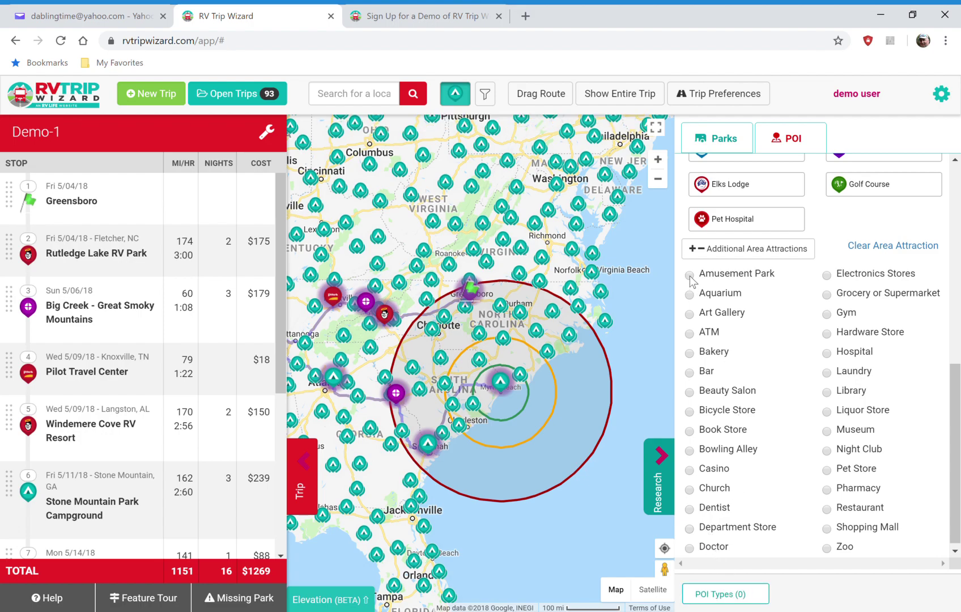
- Look through the points of interest options once more and close the research view
scroll(819, 351, "up", 6)
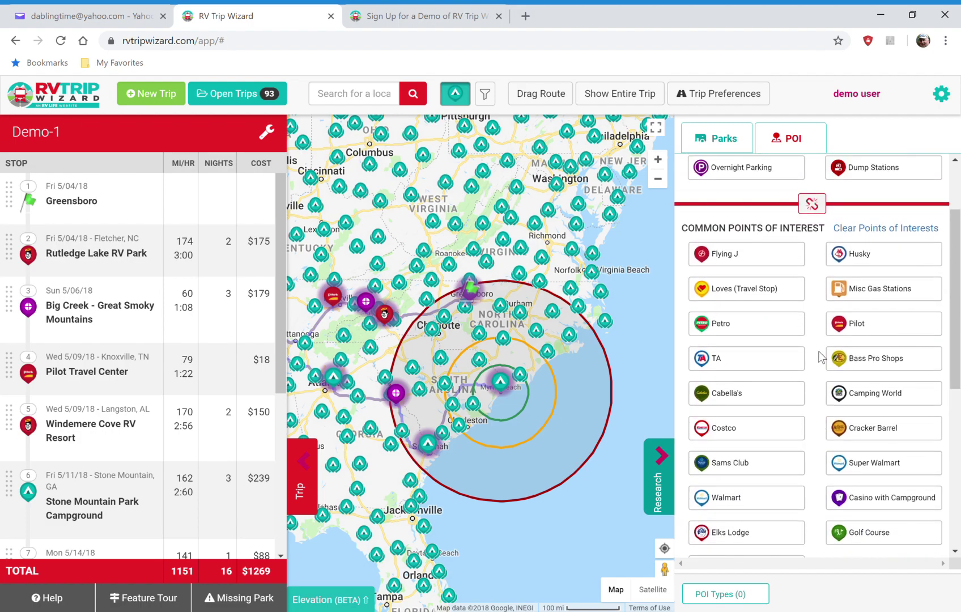
scroll(819, 350, "down", 3)
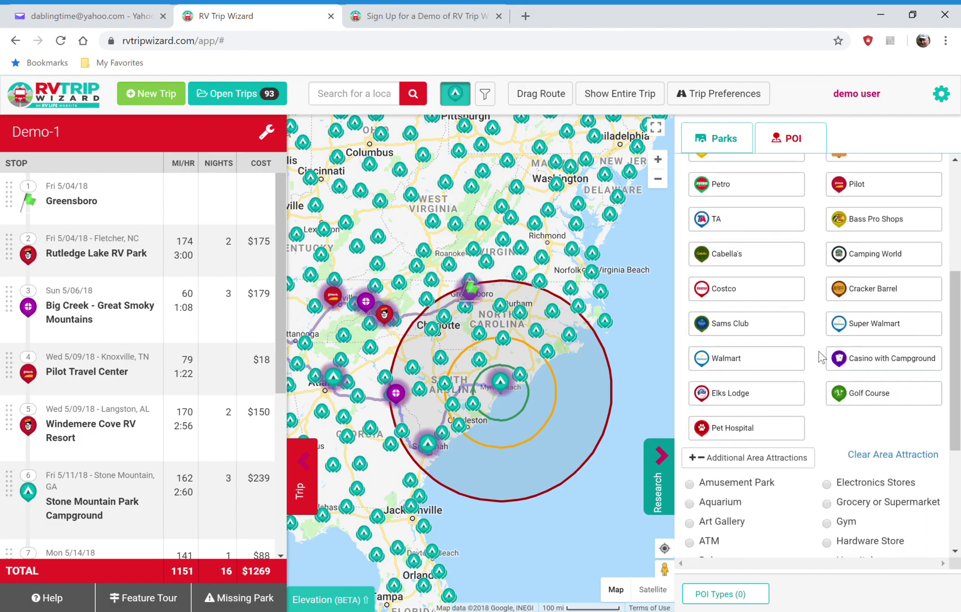
scroll(818, 350, "up", 5)
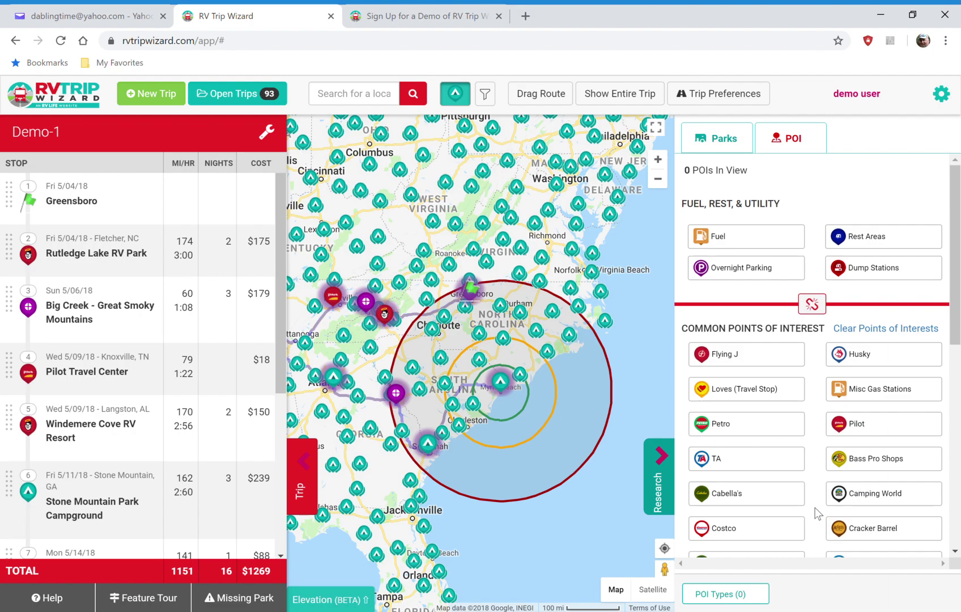
left_click(106, 291)
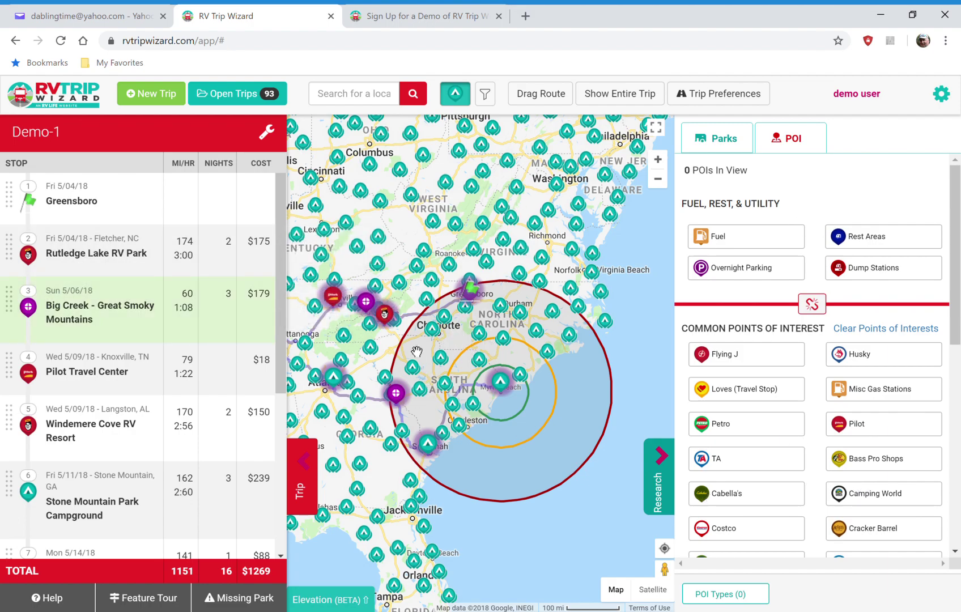
left_click(669, 463)
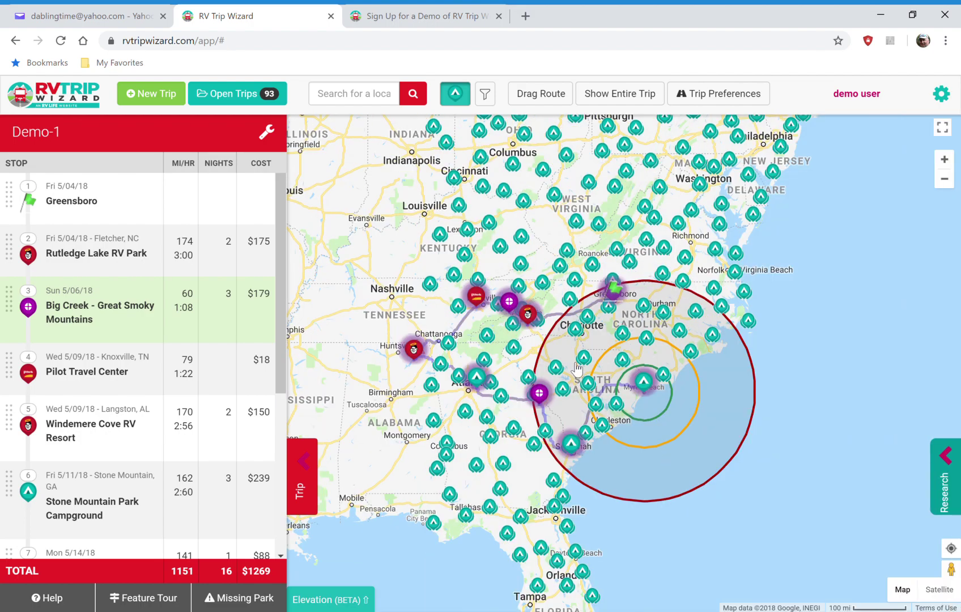
- Preview the Demo-1 stops and their route legs on the map, from Greensboro to Myrtle Beach KOA
scroll(545, 347, "up", 2)
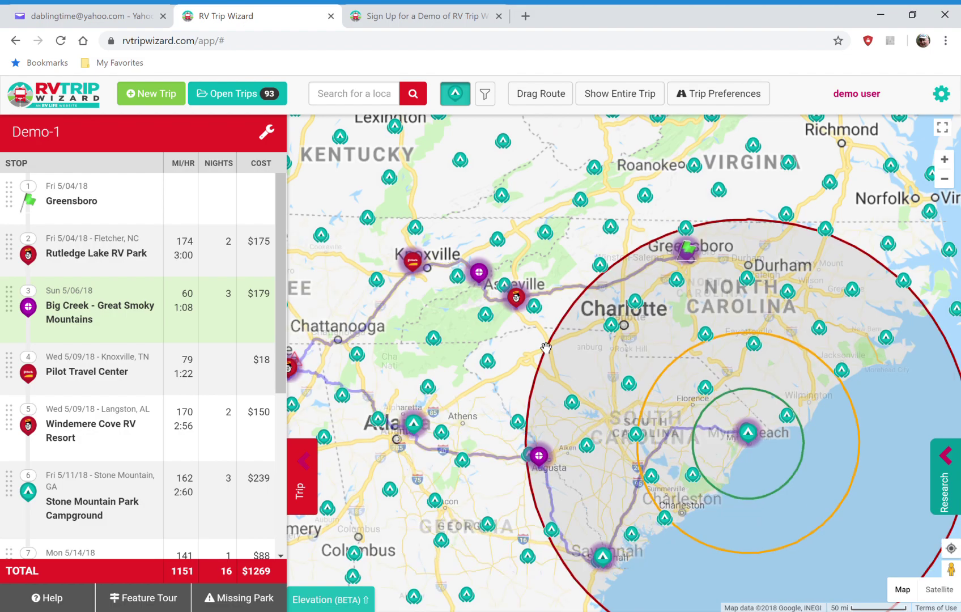
mouse_move(67, 205)
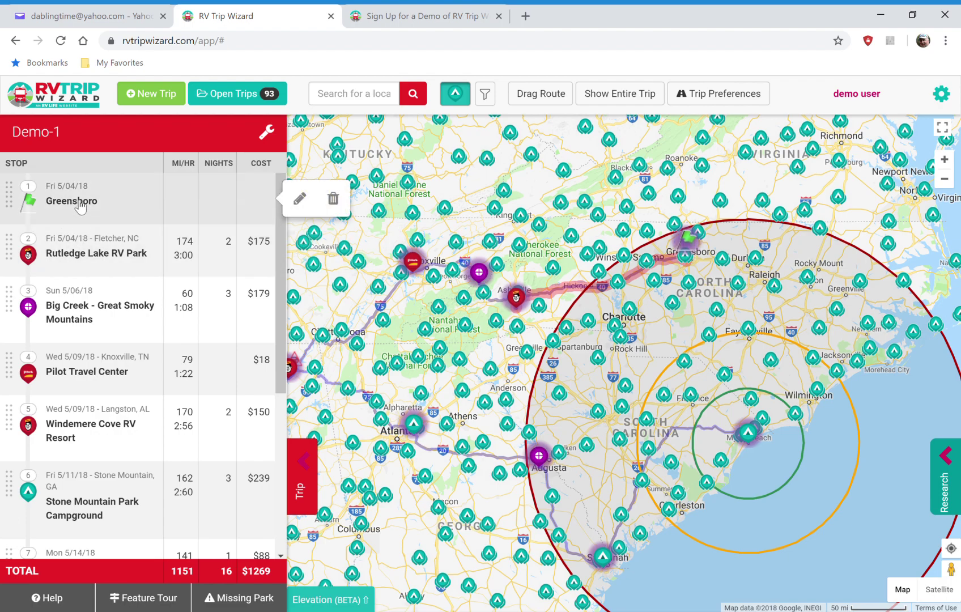
left_click(621, 265)
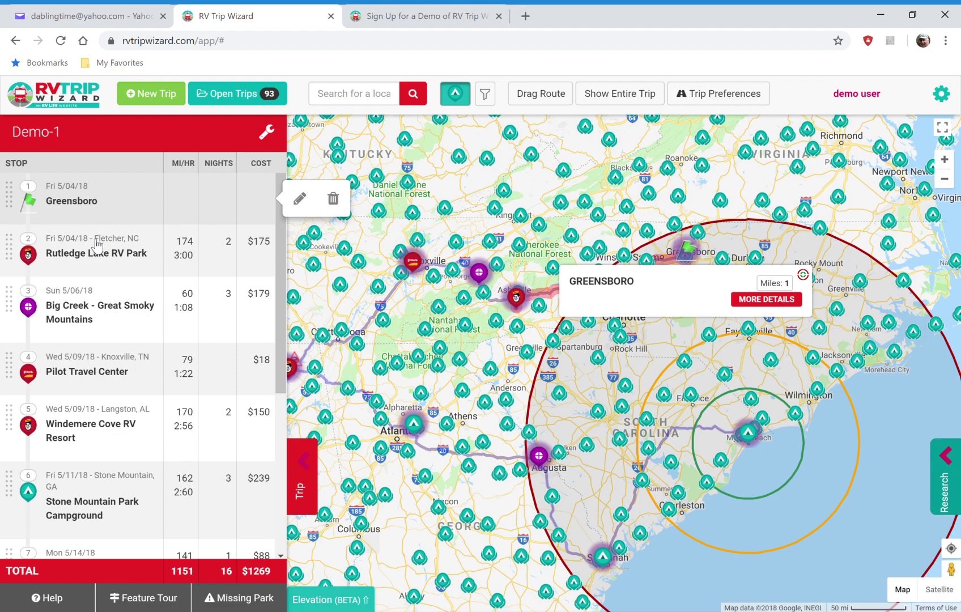
mouse_move(98, 245)
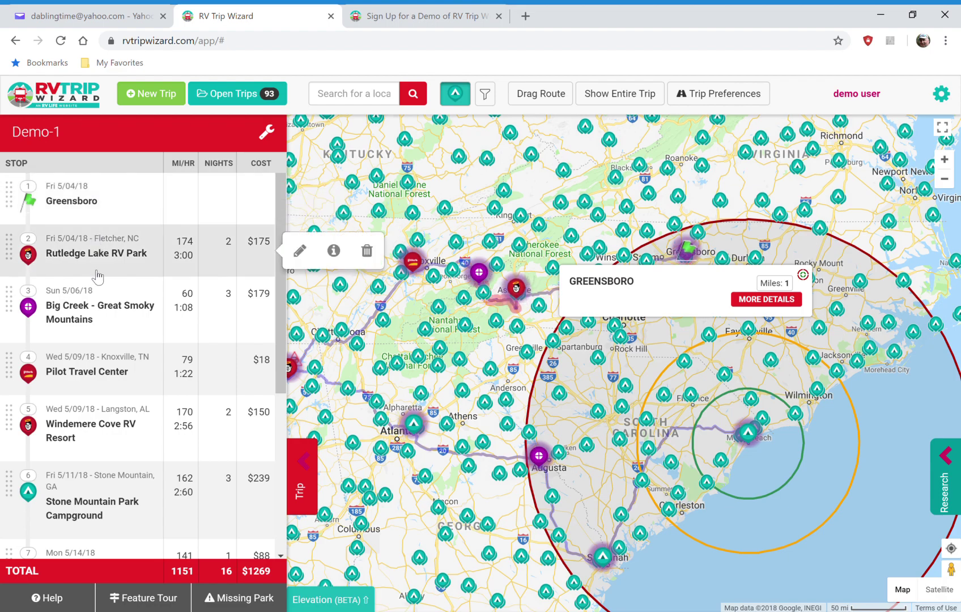
mouse_move(98, 307)
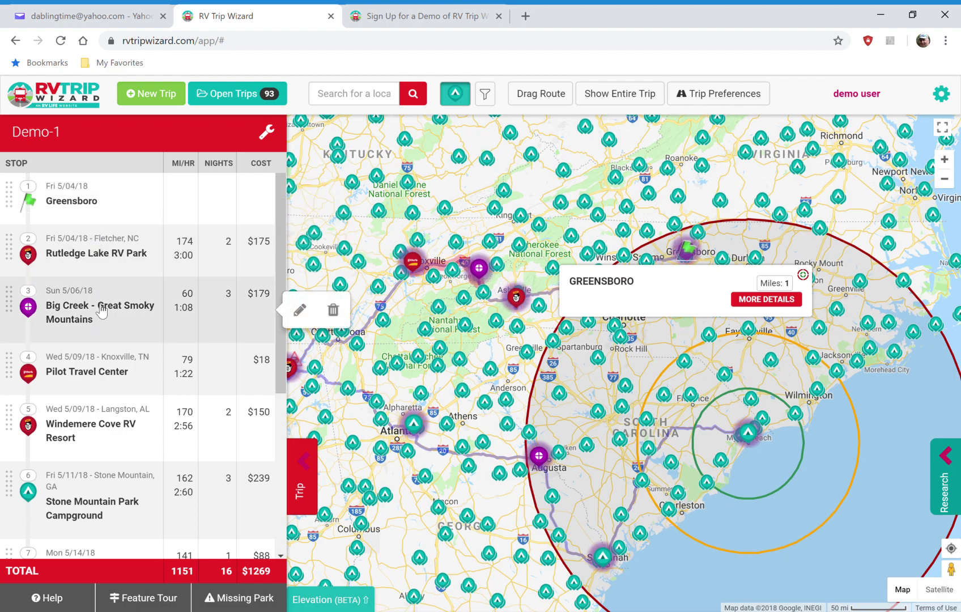
mouse_move(110, 365)
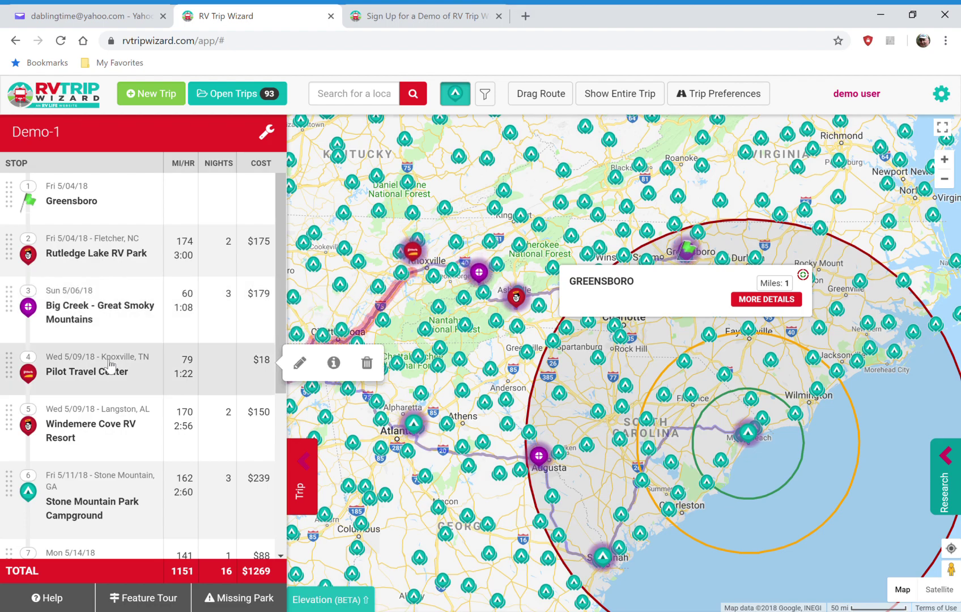
scroll(109, 366, "down", 5)
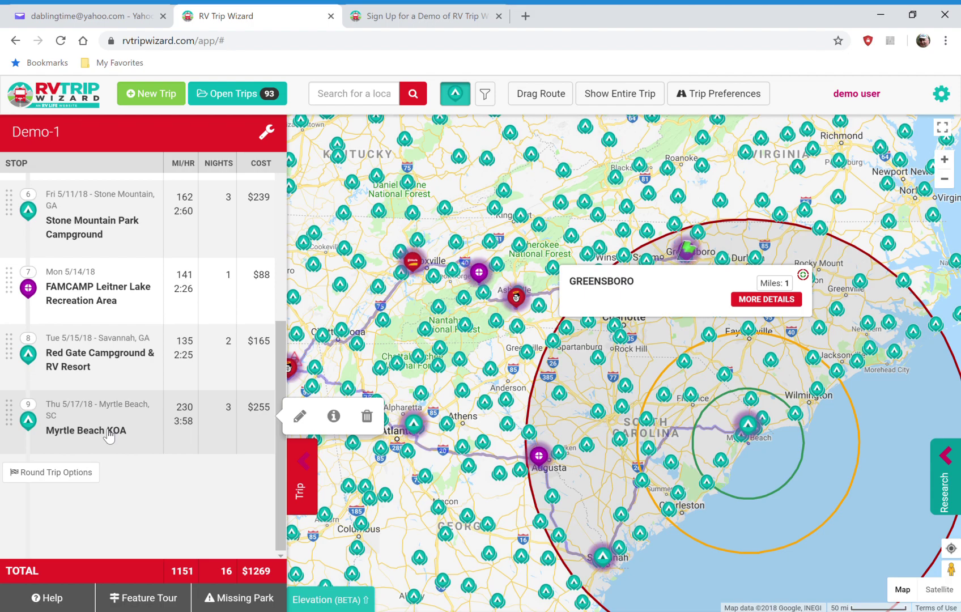
- Delete the Pilot Travel Center and Big Creek - Great Smoky Mountains stops from the Demo-1 trip
scroll(107, 294, "up", 2)
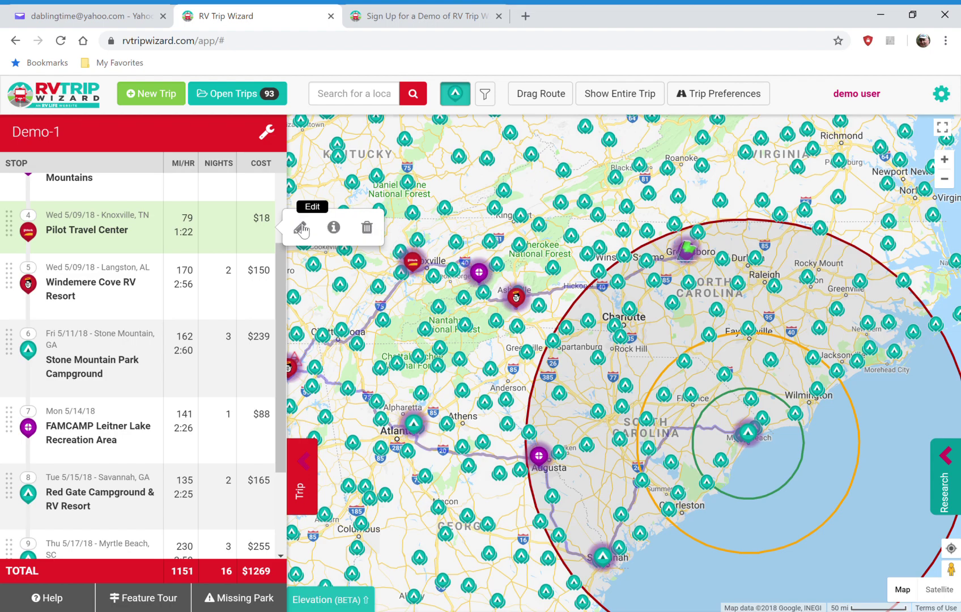
left_click(372, 228)
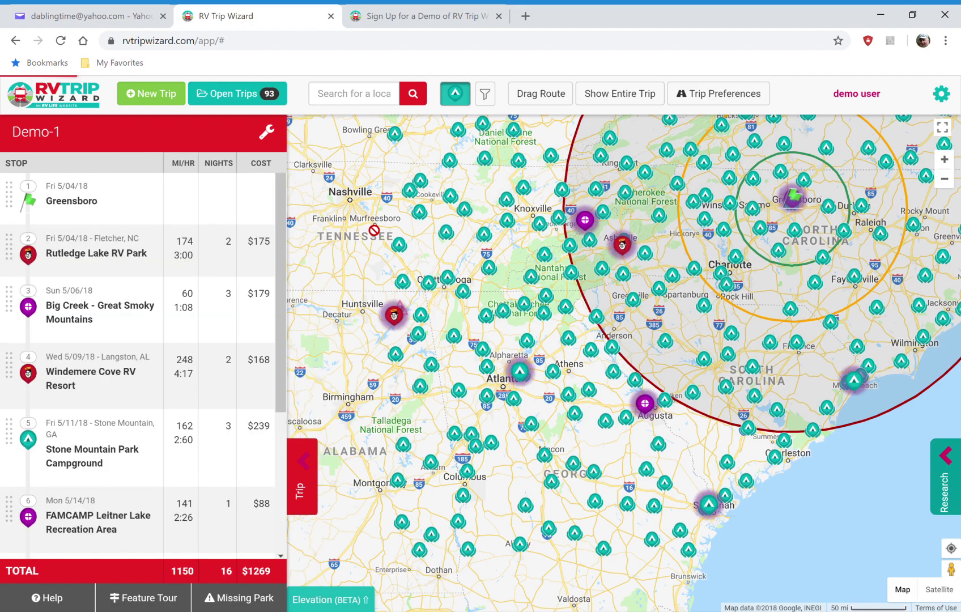
mouse_move(67, 286)
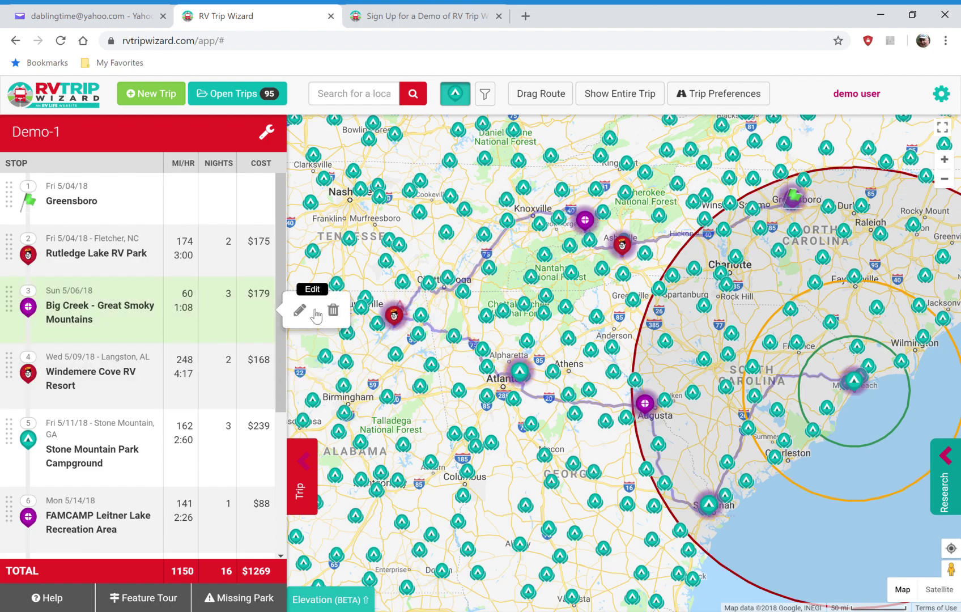
left_click(335, 312)
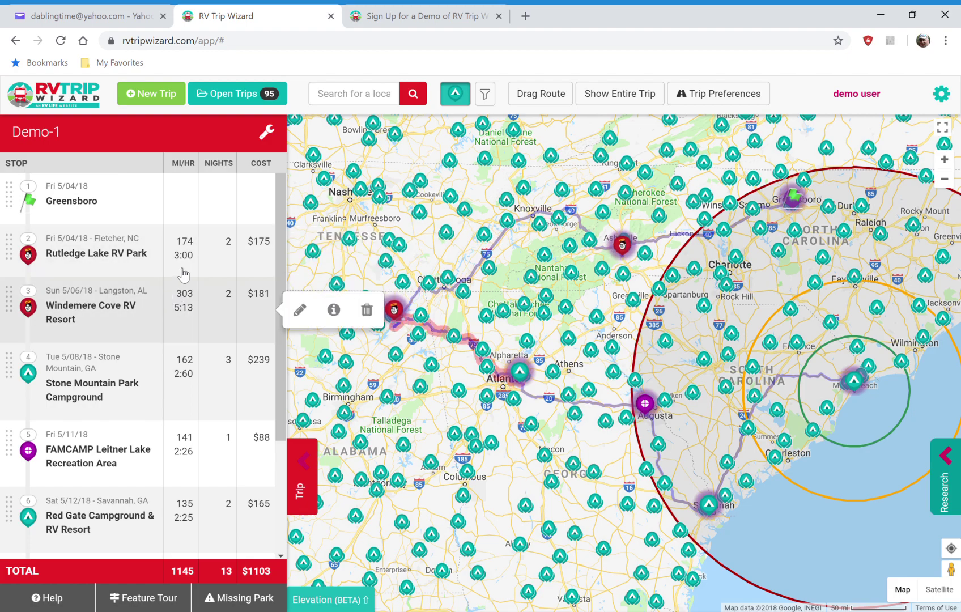
- Turn on route dragging and reroute the leg from Rutledge Lake RV Park to Windemere Cove RV Resort through Nashville
scroll(172, 358, "down", 3)
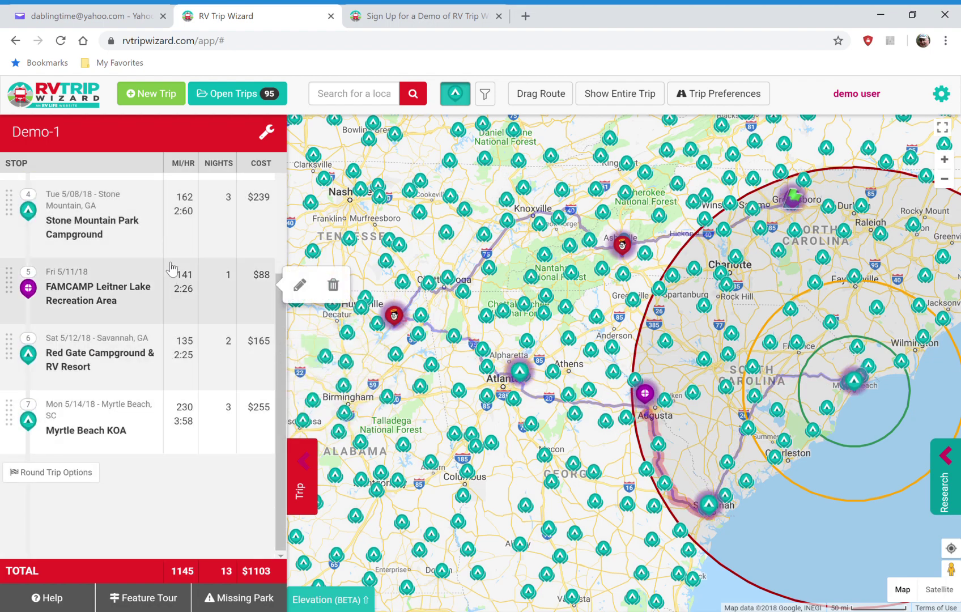
scroll(171, 269, "up", 3)
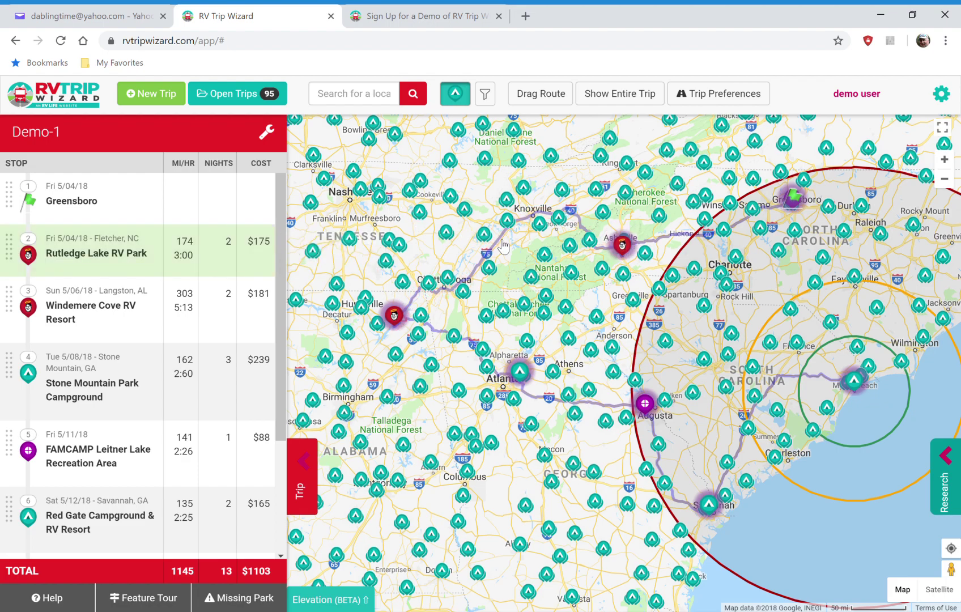
left_click(553, 100)
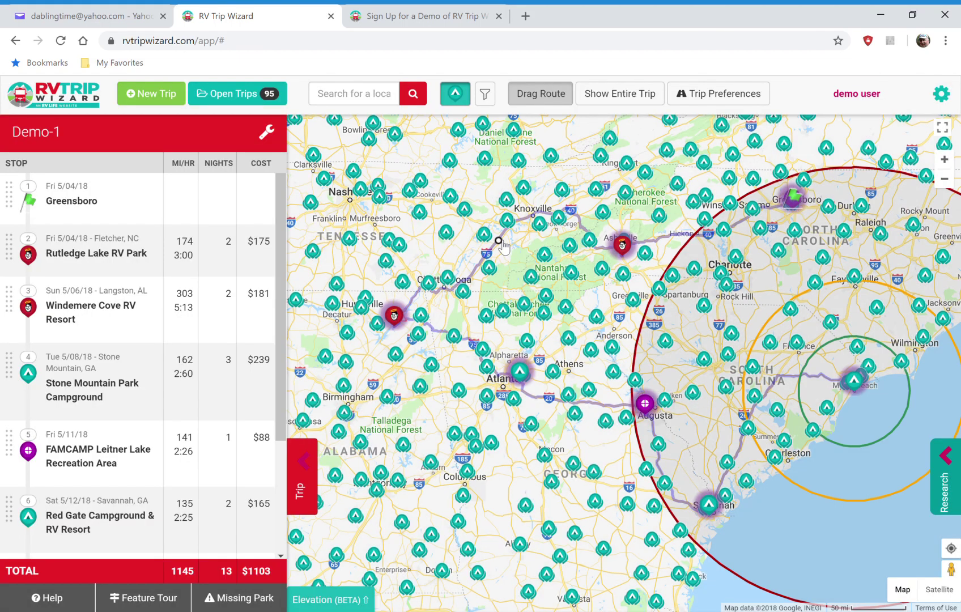
left_click_drag(412, 211, 347, 197)
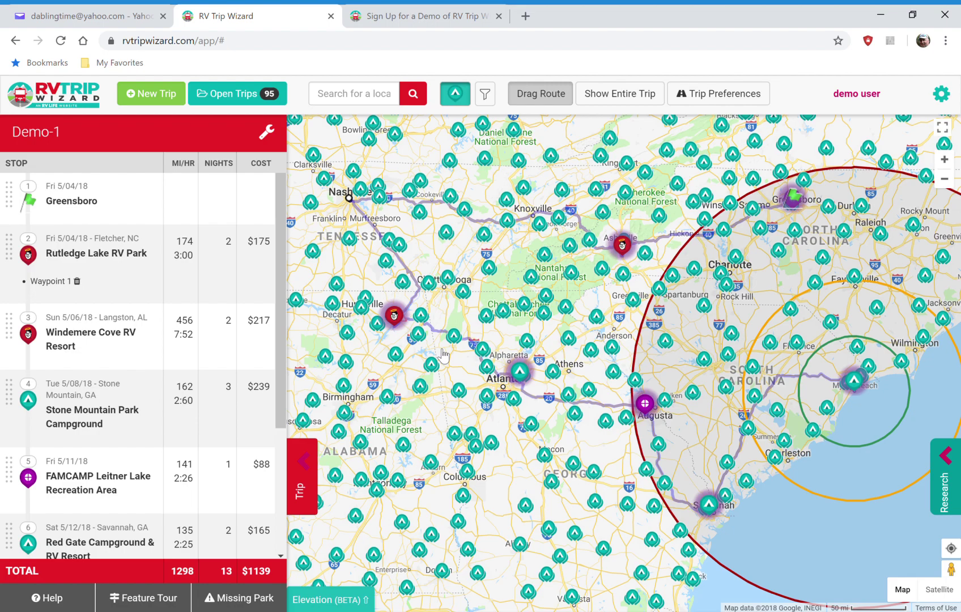
mouse_move(187, 329)
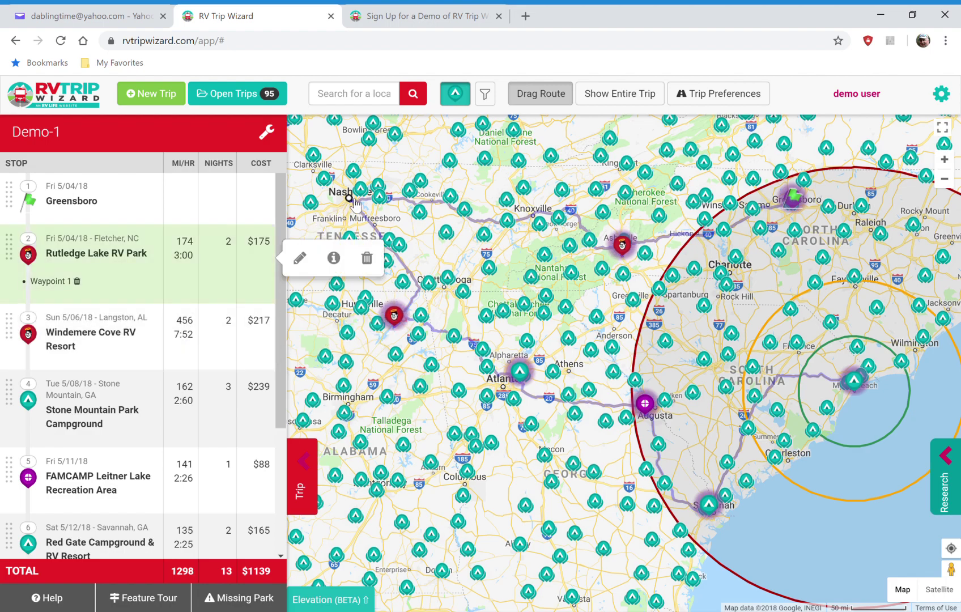
- Add a second waypoint southwest of Nashville to the same leg and turn route dragging off
left_click_drag(368, 177, 457, 269)
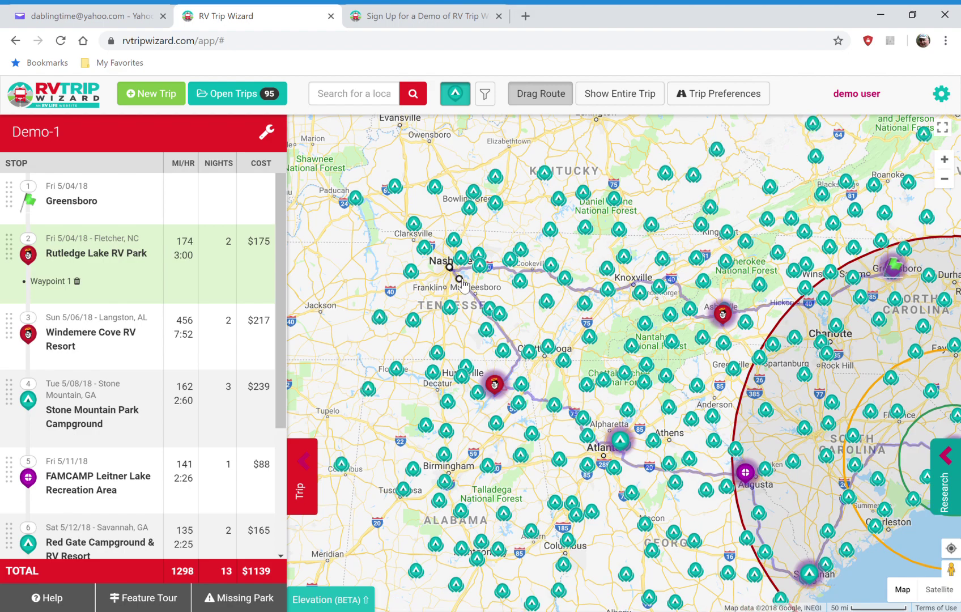
left_click_drag(461, 290, 390, 320)
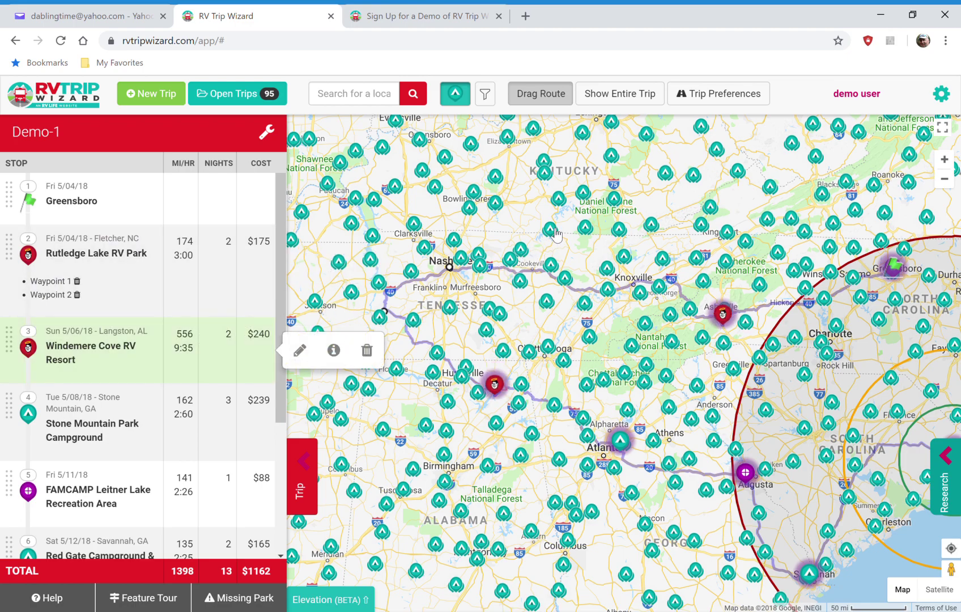
scroll(555, 234, "up", 2)
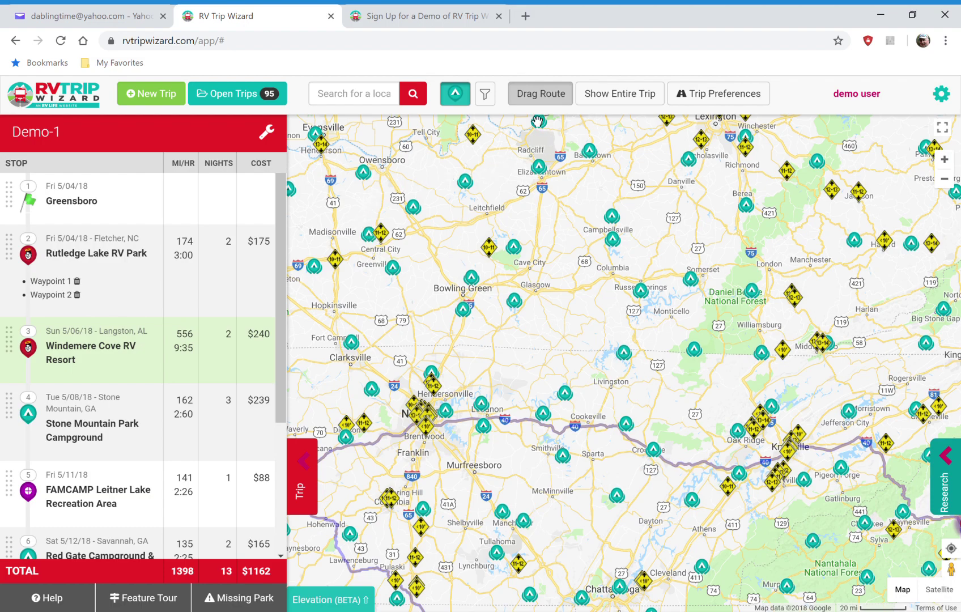
left_click(541, 95)
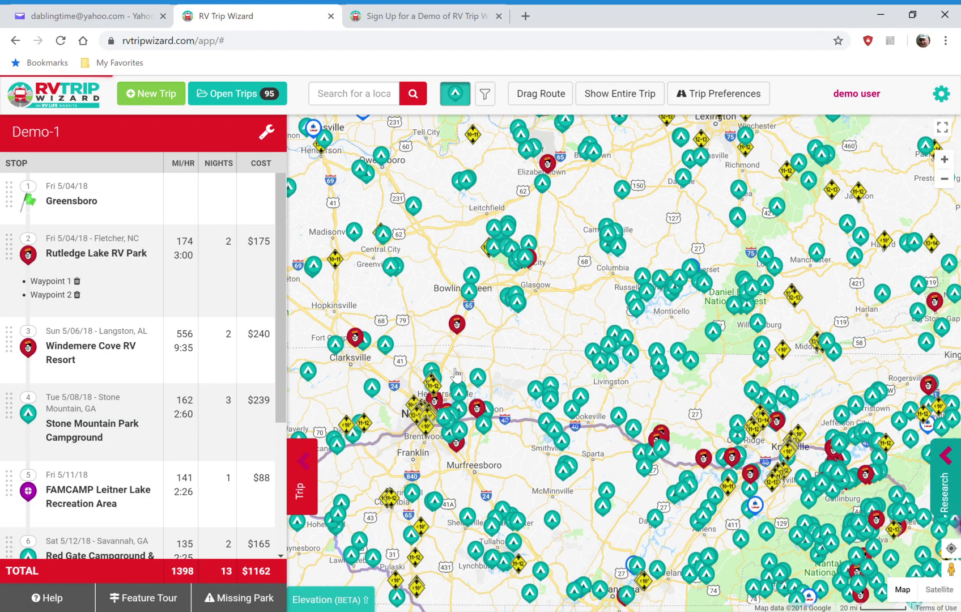
- Preview campgrounds in Kentucky on the map and open the details of Louisville South KOA
left_click_drag(542, 400, 523, 308)
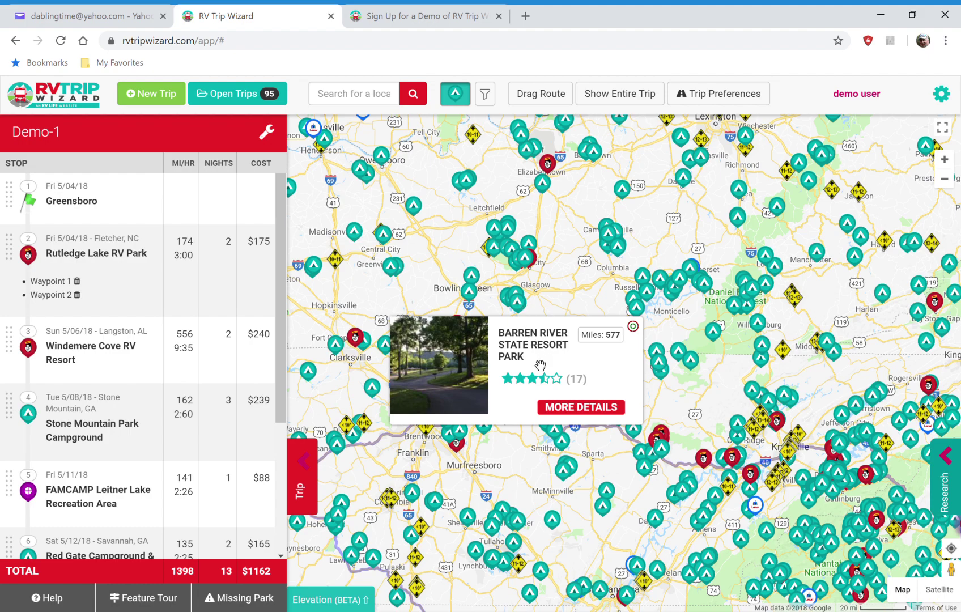
left_click(557, 413)
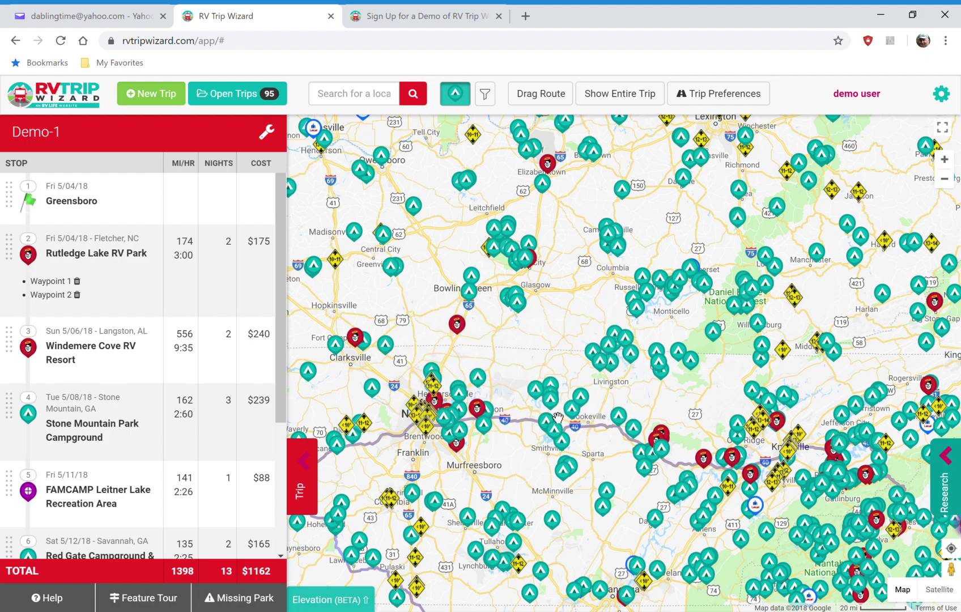
left_click(563, 122)
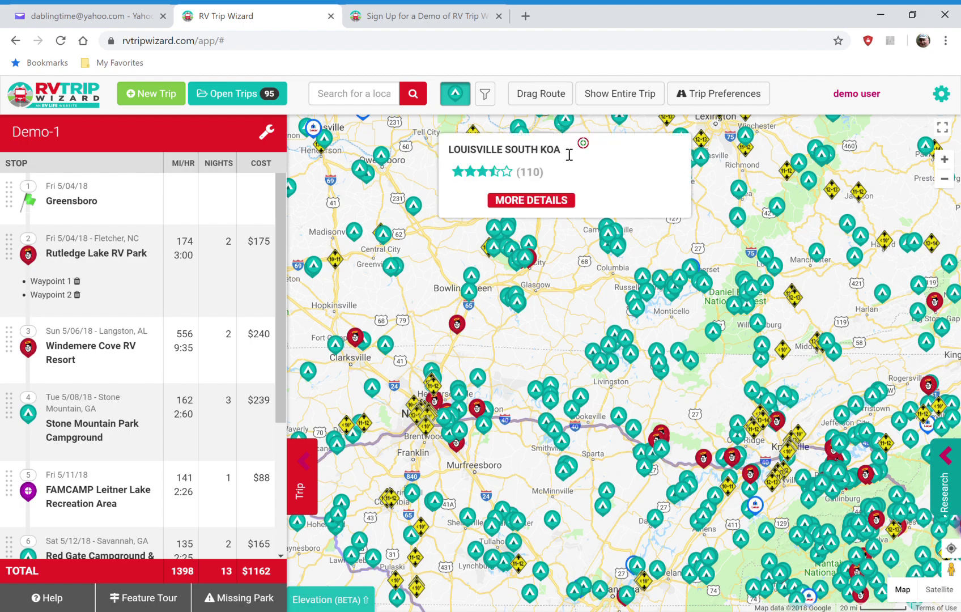
left_click(620, 215)
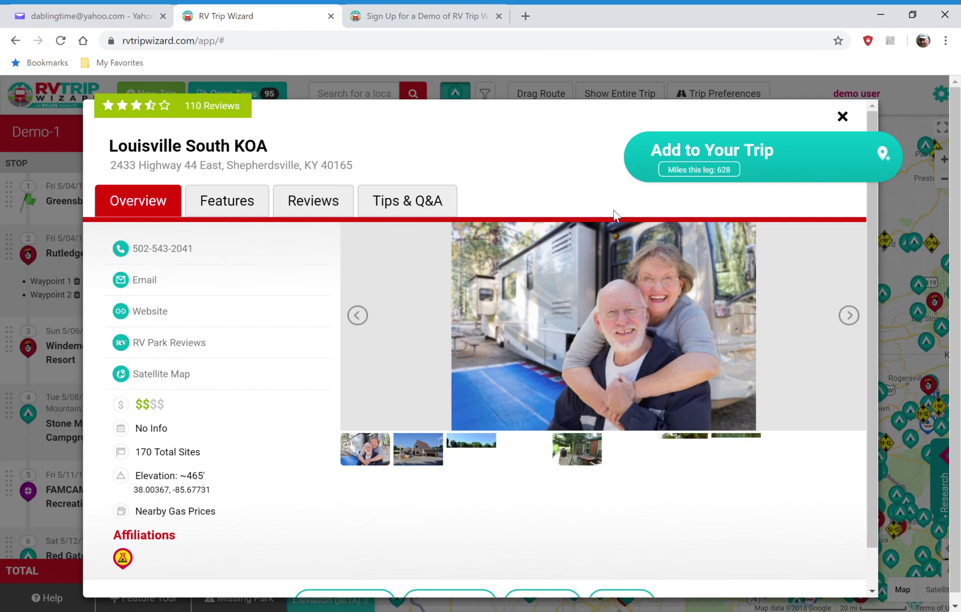
- Look over the Louisville South KOA overview and add the campground to the trip after the last stop
left_click(694, 178)
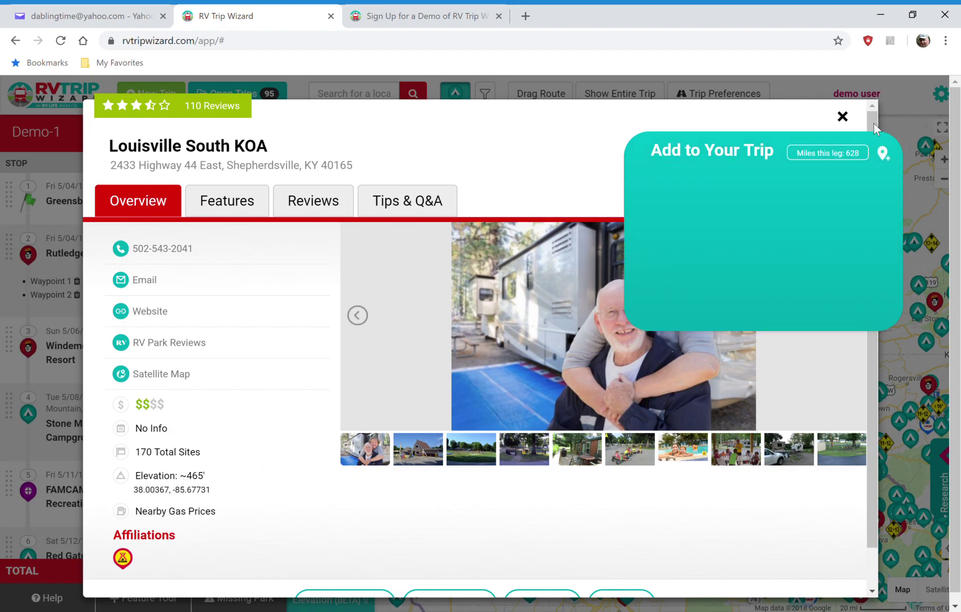
scroll(164, 508, "down", 1)
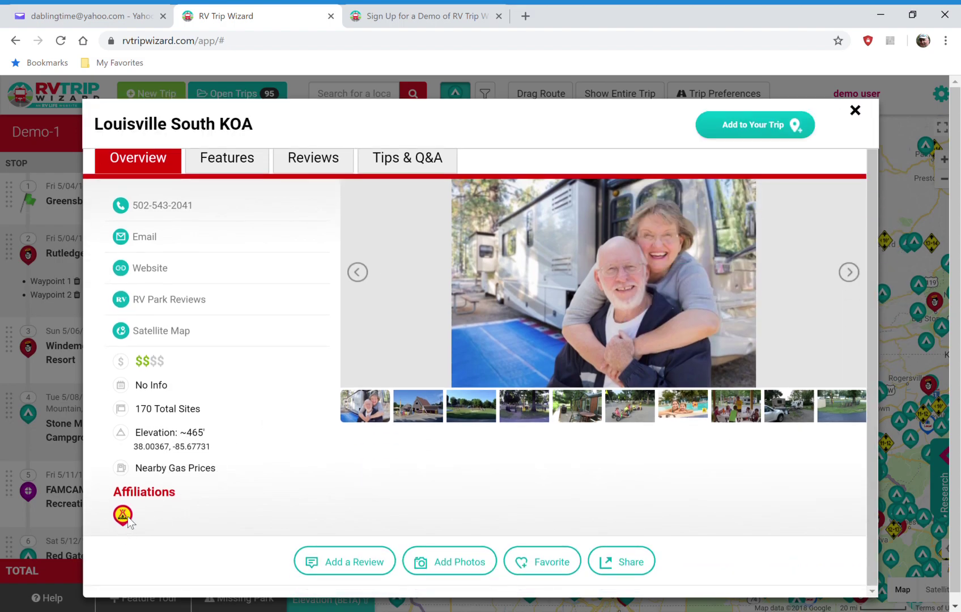
scroll(336, 442, "up", 1)
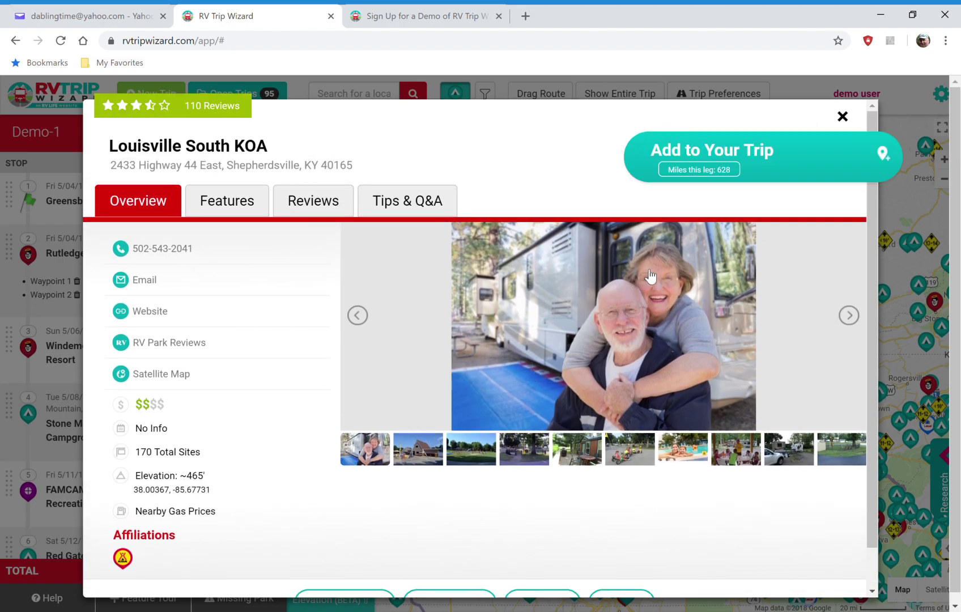
mouse_move(740, 152)
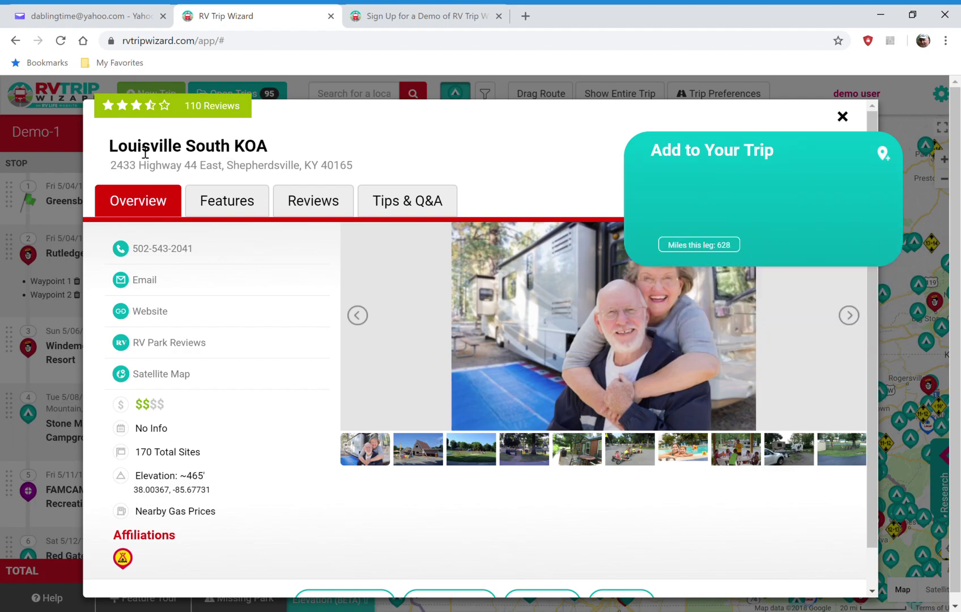
mouse_move(687, 153)
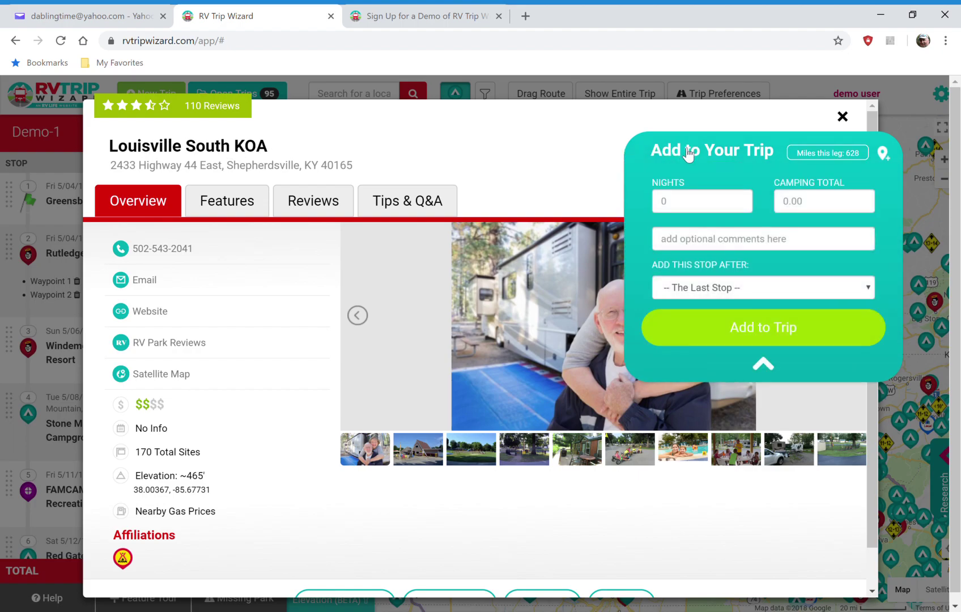
left_click(689, 328)
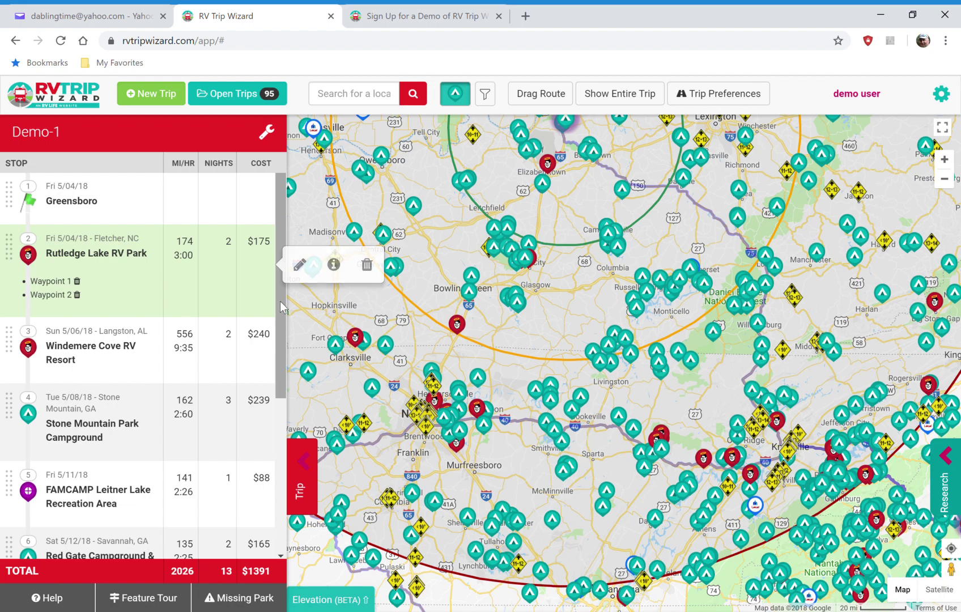
- Move the Louisville South KOA stop up the itinerary to directly after FAMCAMP Leitner Lake Recreation Area
scroll(280, 301, "down", 5)
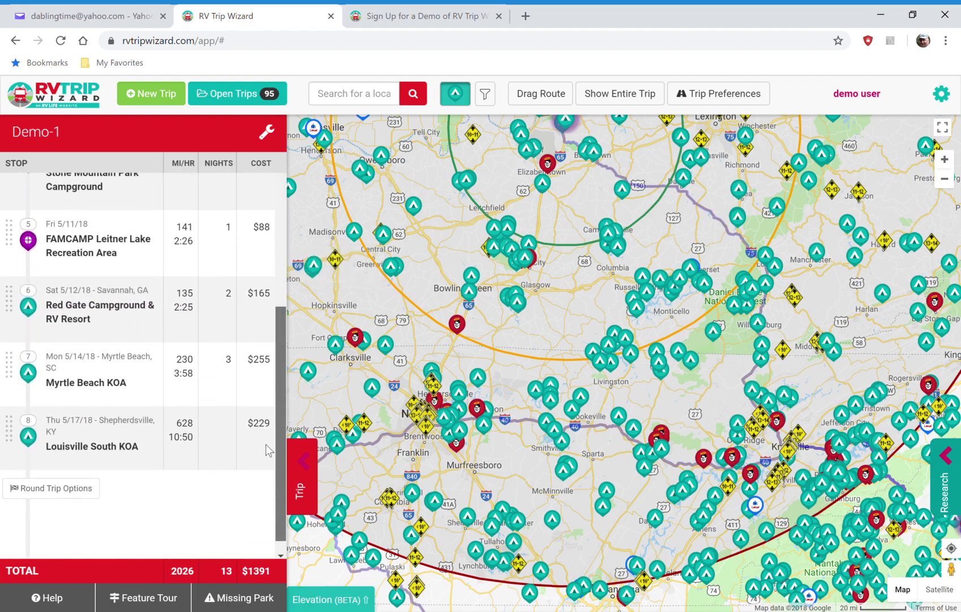
mouse_move(99, 442)
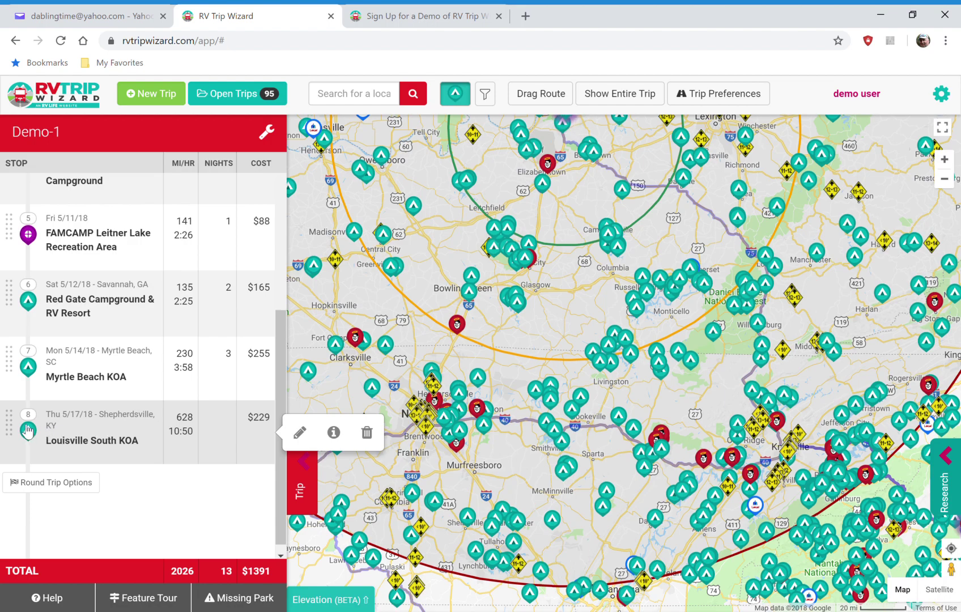
left_click_drag(20, 327, 19, 277)
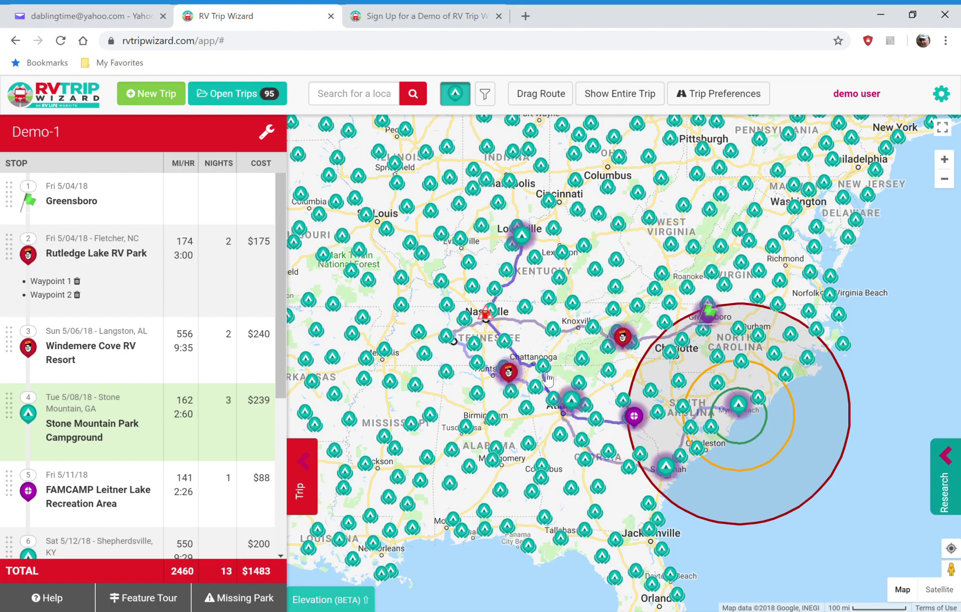
- Delete the Rutledge Lake RV Park and Windemere Cove RV Resort stops, dismissing any session alerts
mouse_move(167, 260)
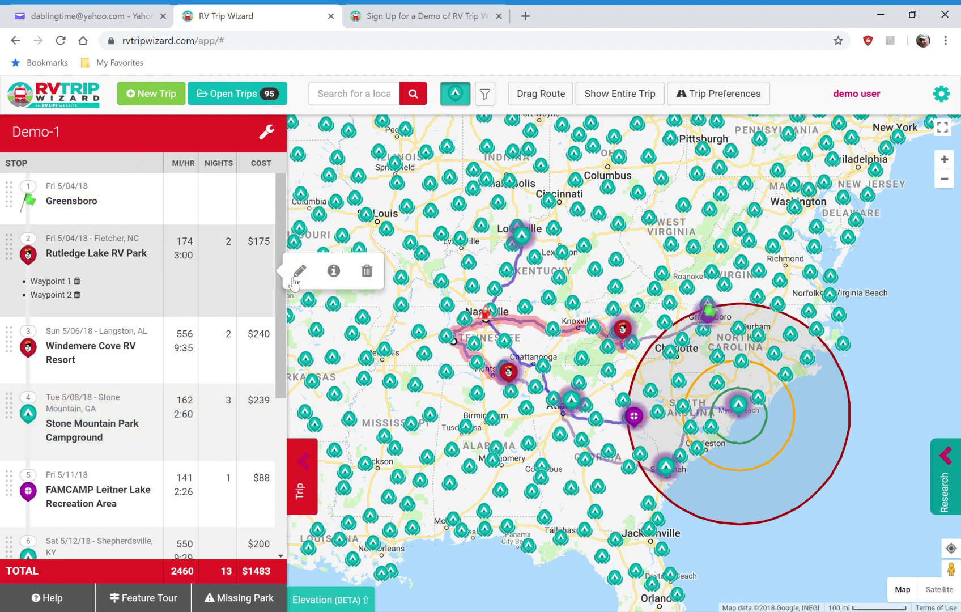
left_click(374, 275)
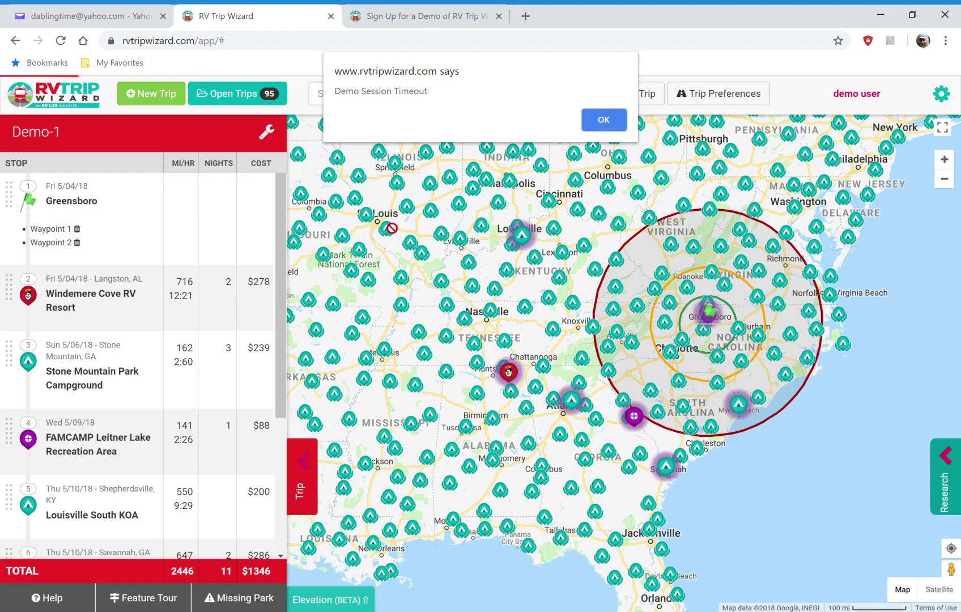
left_click(604, 120)
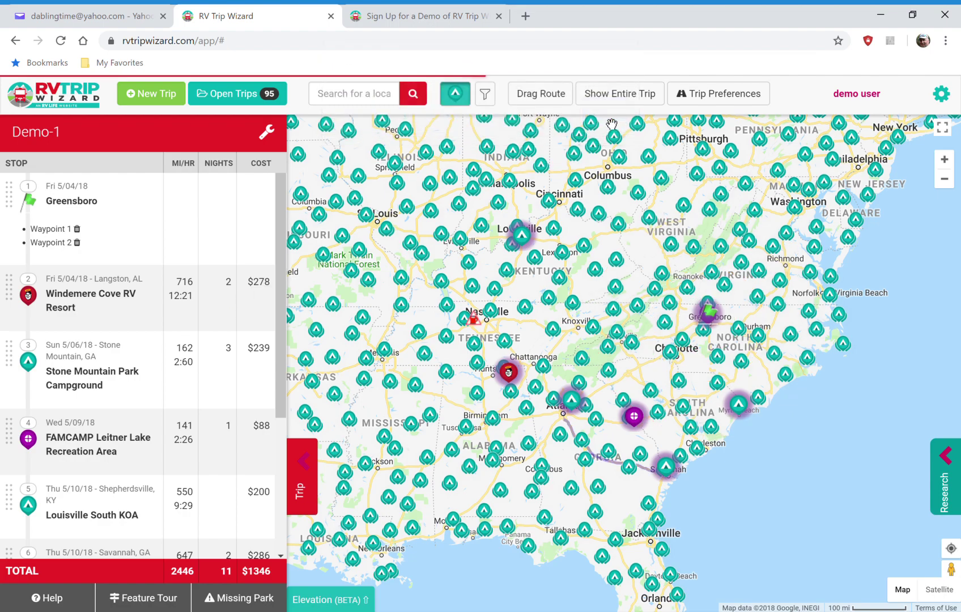
left_click(226, 309)
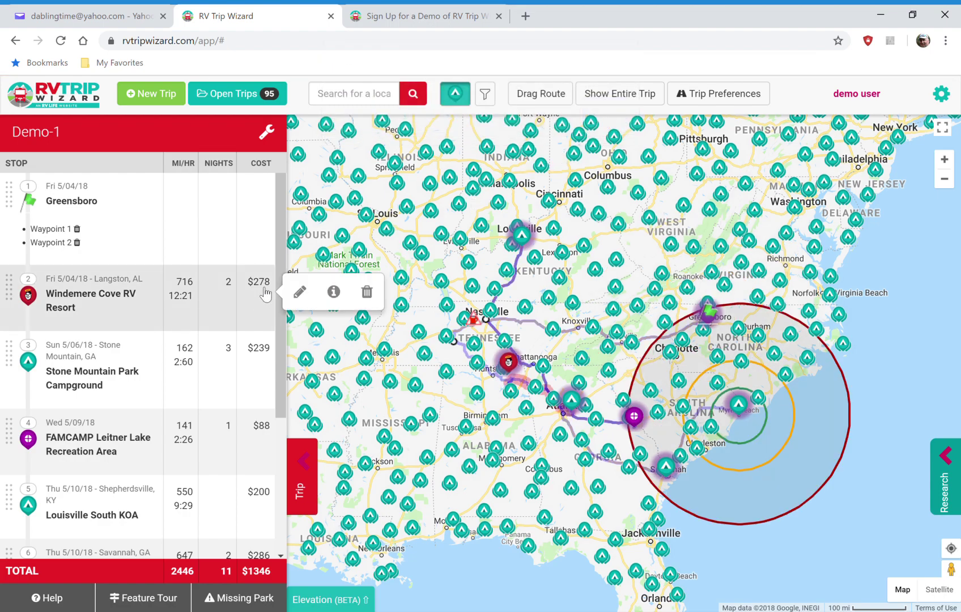
left_click(367, 292)
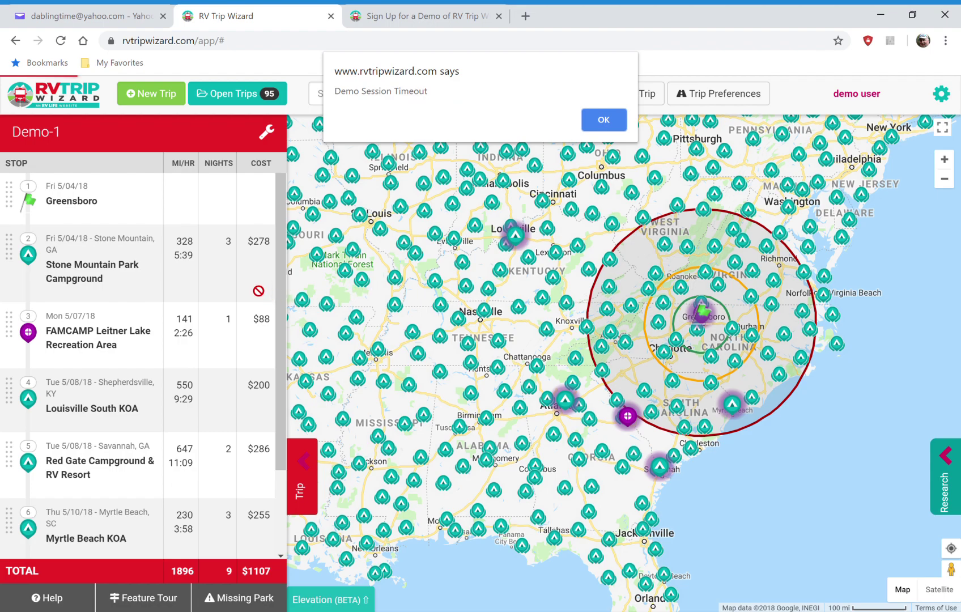
left_click(596, 126)
- Delete the Stone Mountain Park Campground, FAMCAMP Leitner Lake Recreation Area and Louisville South KOA stops, dismissing any session alerts
left_click(264, 259)
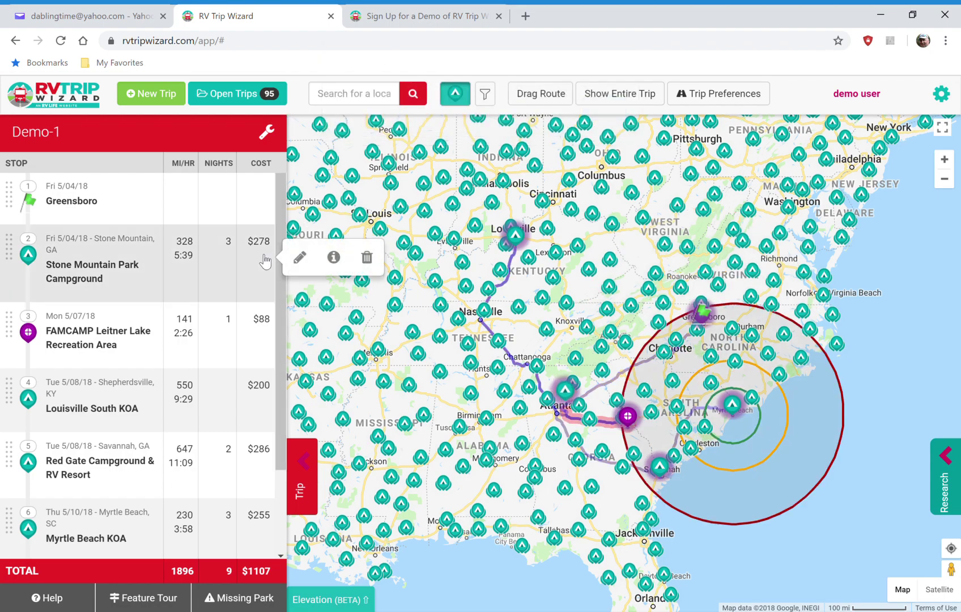
left_click(367, 258)
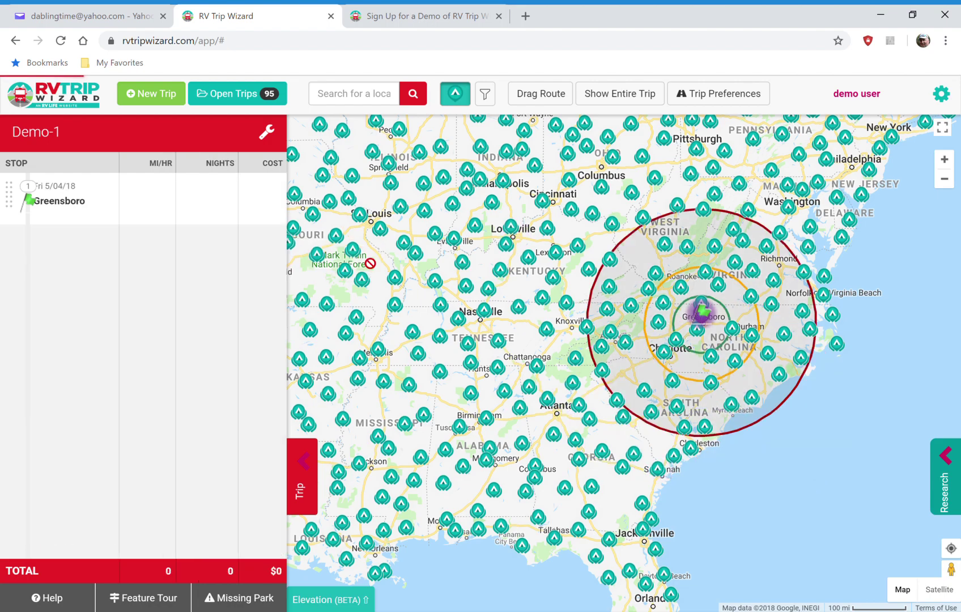
left_click(602, 122)
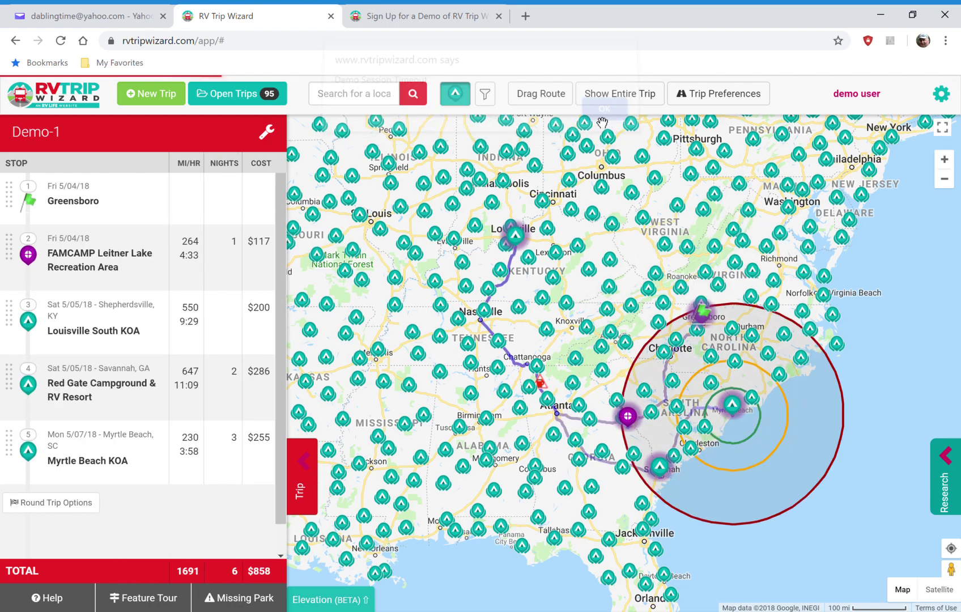
left_click(259, 264)
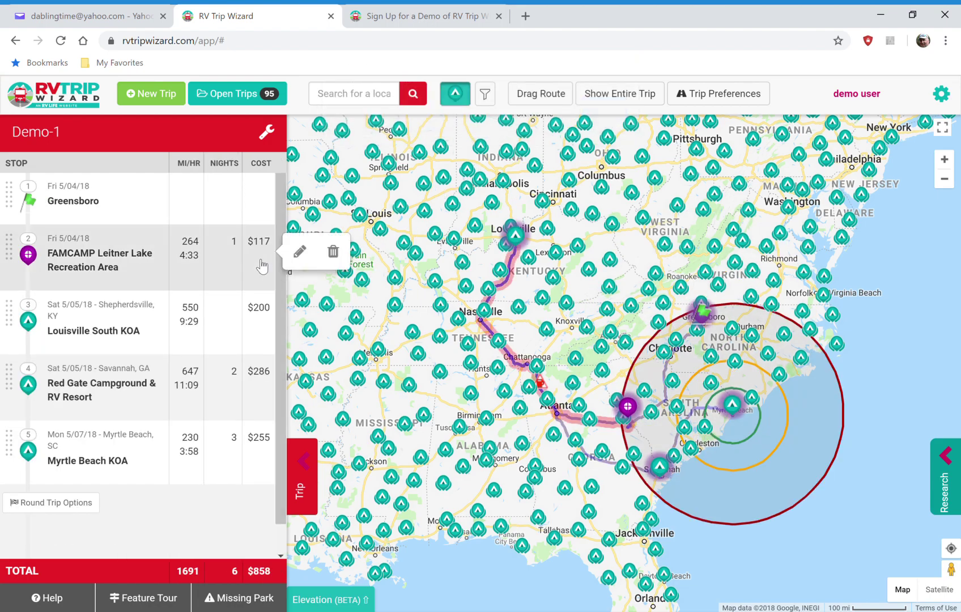
left_click(344, 255)
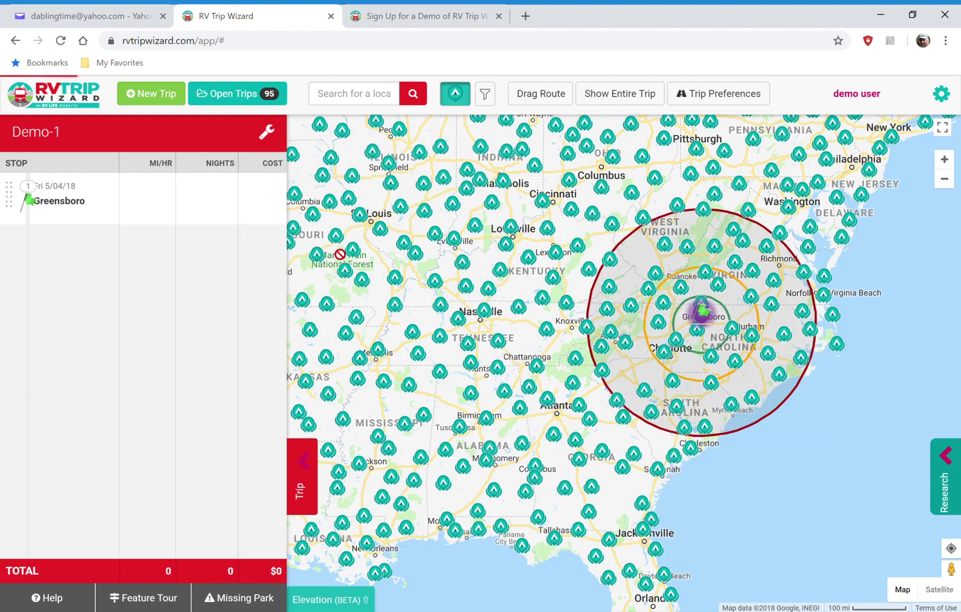
left_click(589, 124)
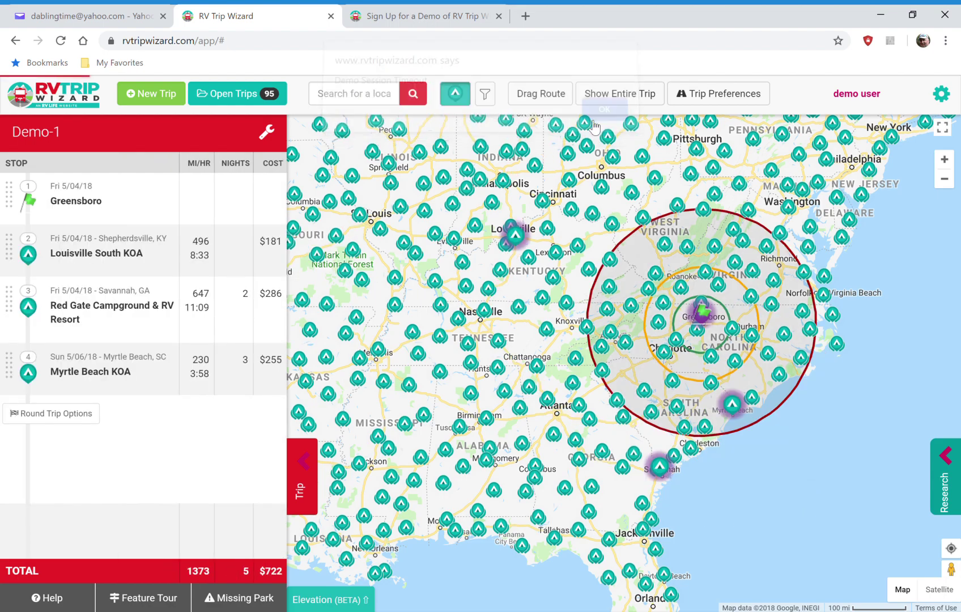
left_click(262, 262)
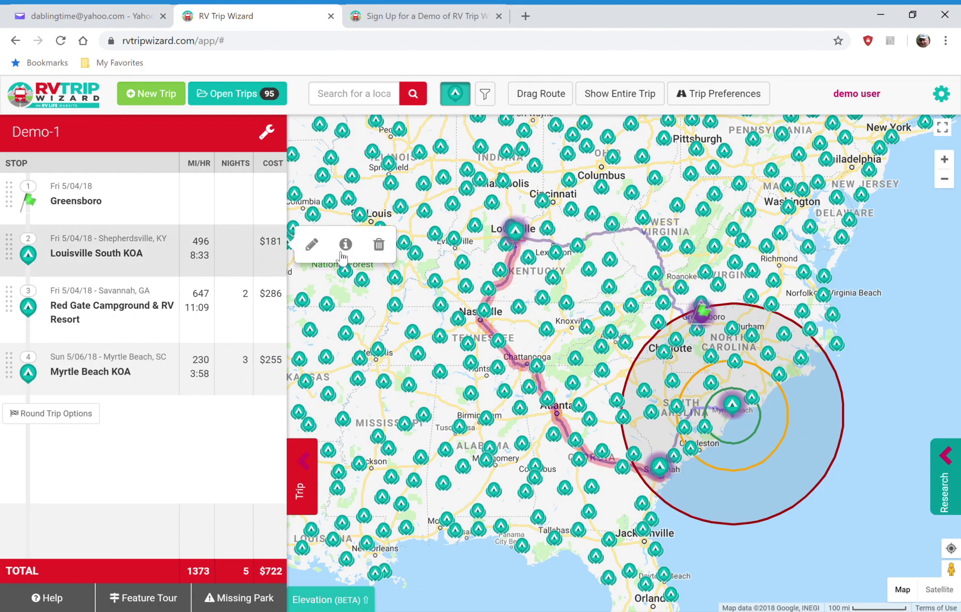
left_click(381, 250)
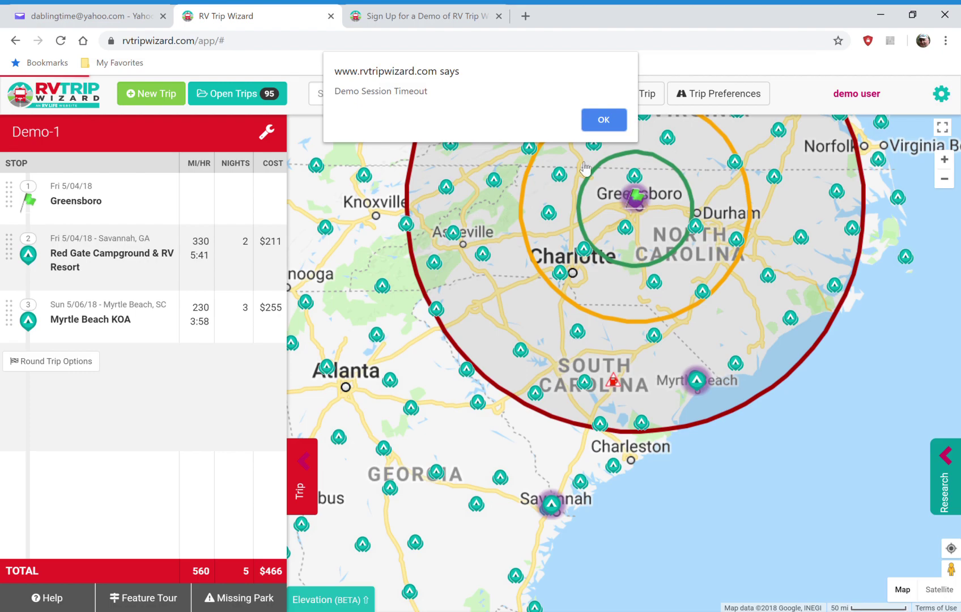
- Delete the Red Gate Campground & RV Resort stop from the itinerary, dismissing any session alerts
left_click(605, 120)
mouse_move(251, 281)
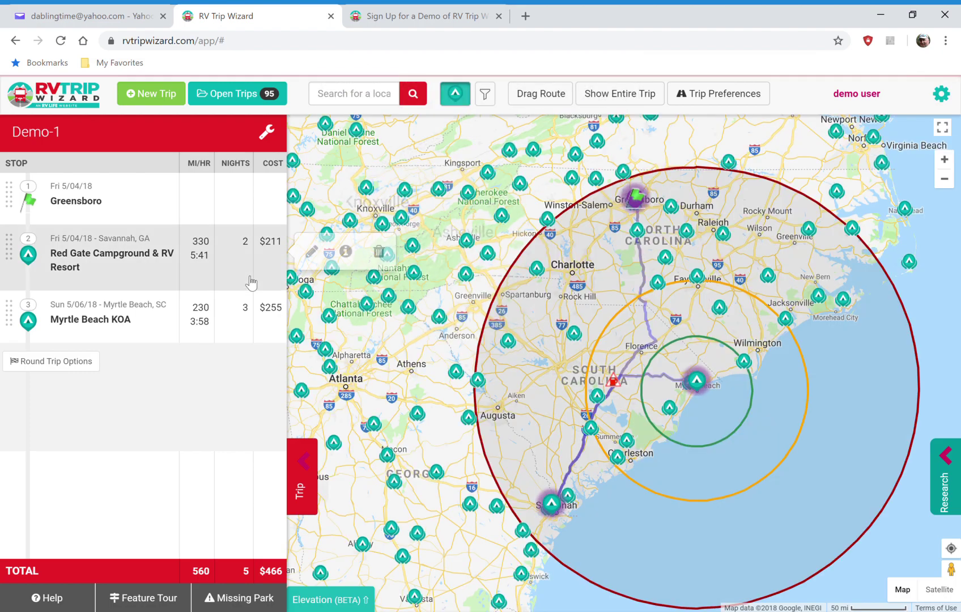
left_click(378, 252)
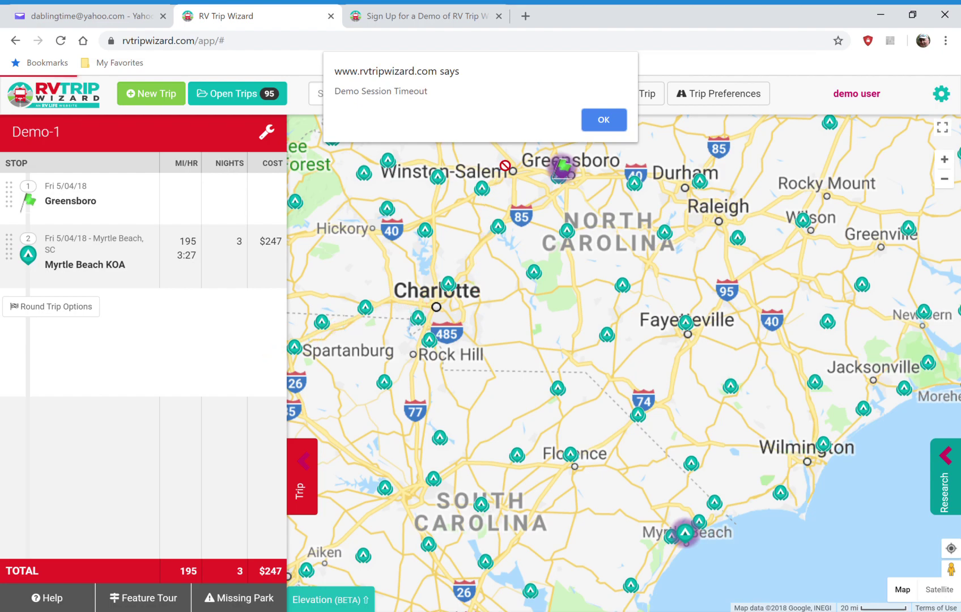
left_click(589, 128)
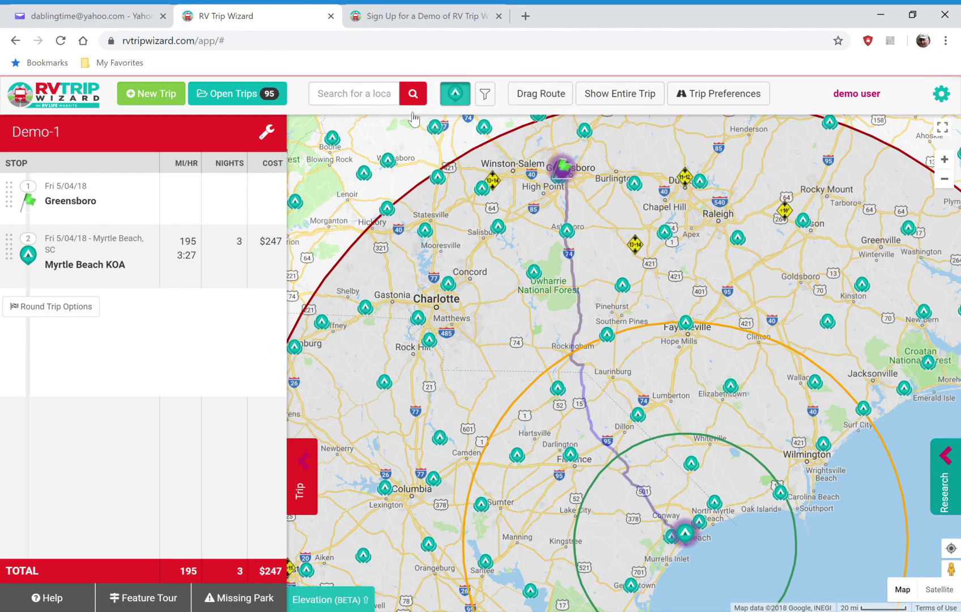
- Search the map for Seattle, WA and show the distance rings around its marker
type("seattle, wa")
key("Return")
left_click(376, 135)
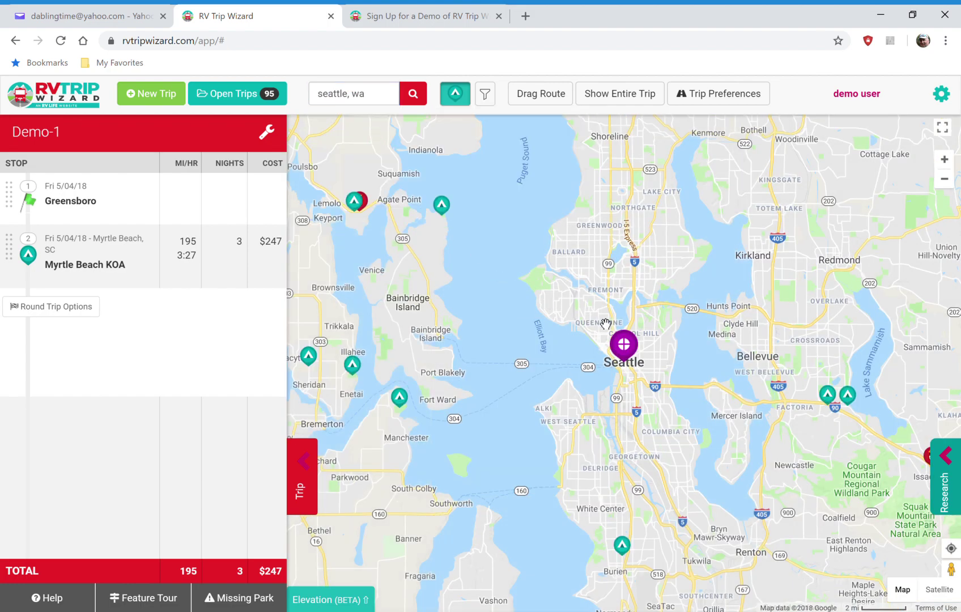
left_click(623, 343)
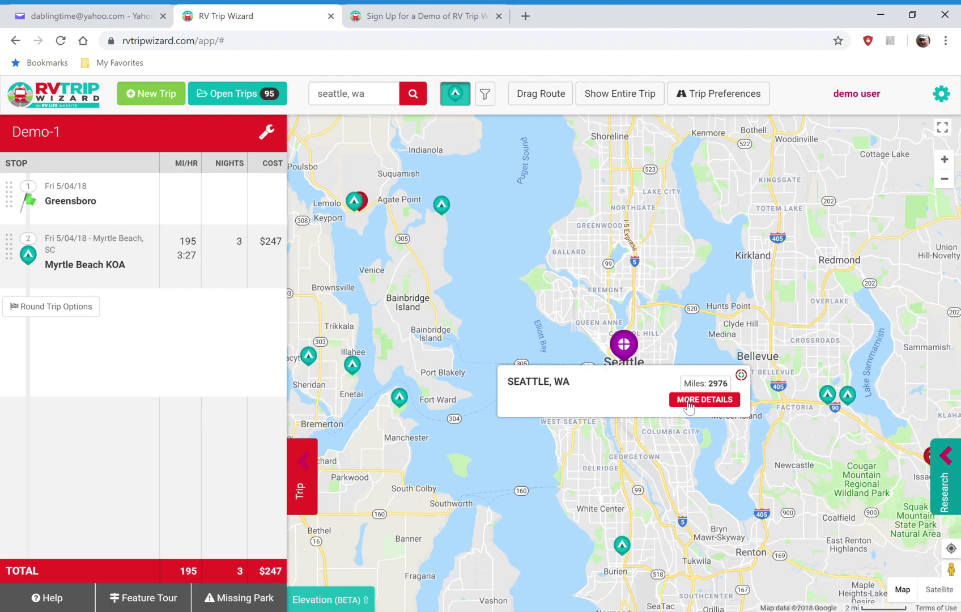
left_click(742, 375)
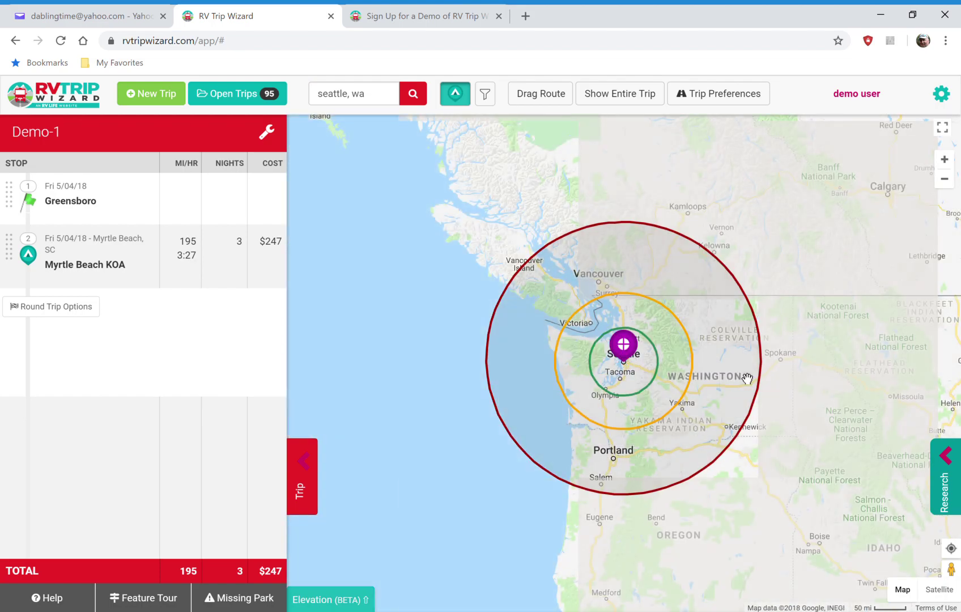
- Add Seattle, WA to the trip as a custom stop after the last stop, dismissing any session alert
left_click(626, 348)
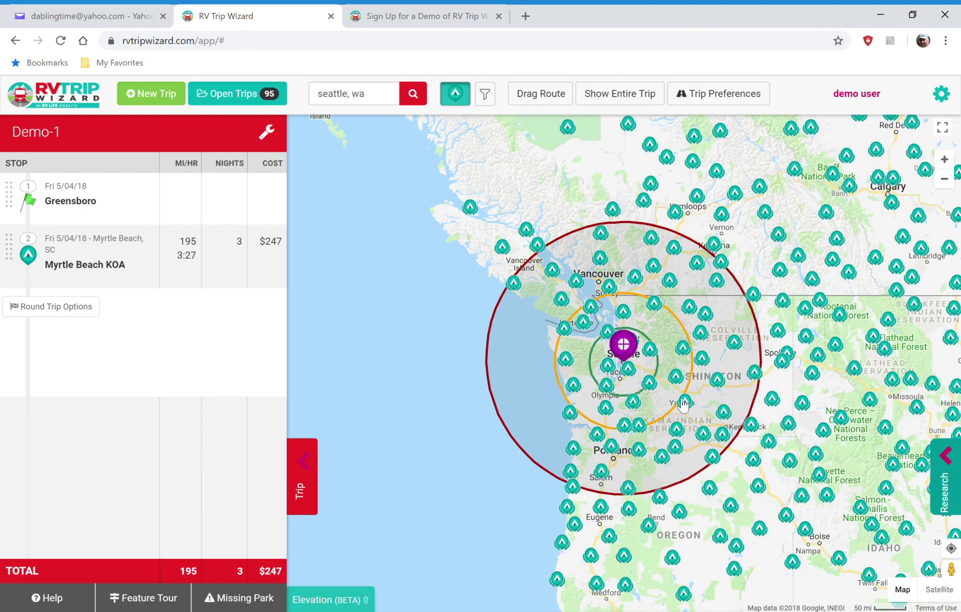
mouse_move(629, 350)
left_click(687, 399)
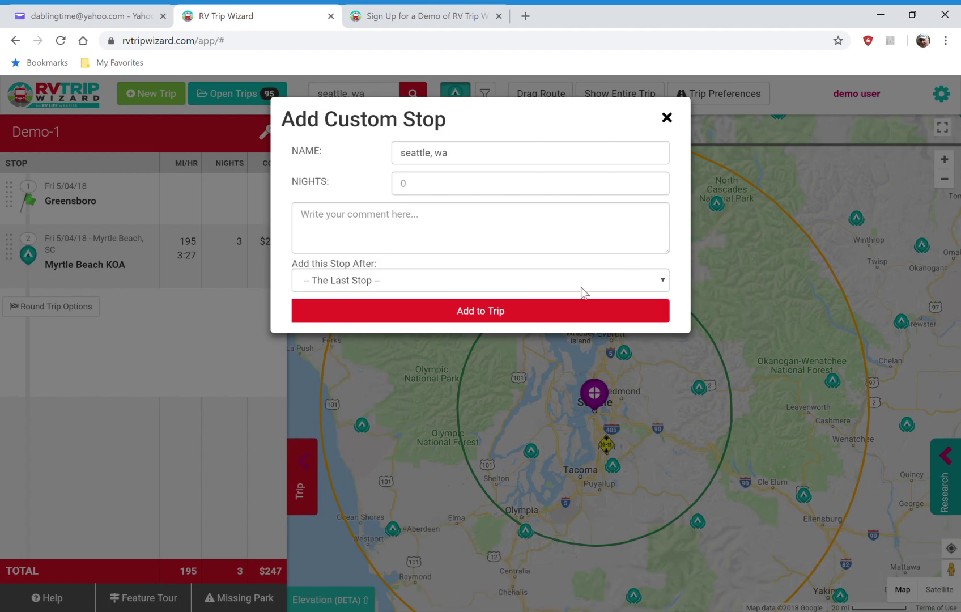
left_click(509, 313)
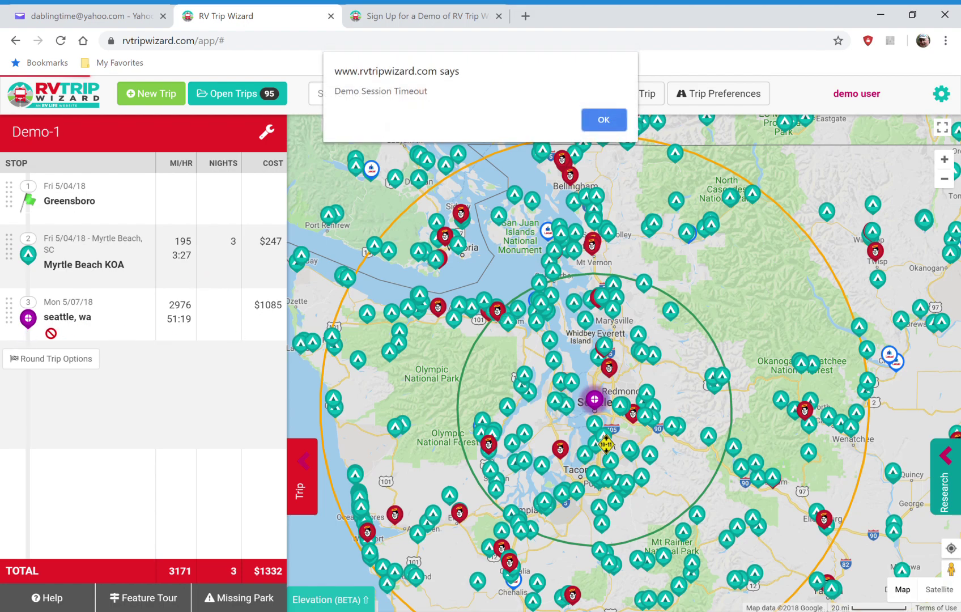
left_click(603, 120)
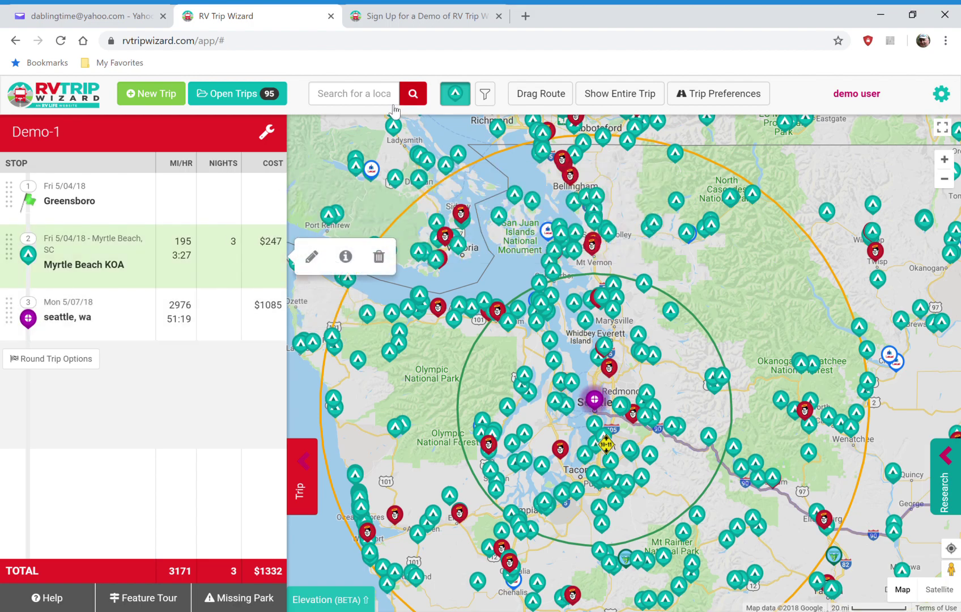
- Search for Port Aransas and show Port Aransas, TX, USA on the map
left_click(389, 103)
type("p")
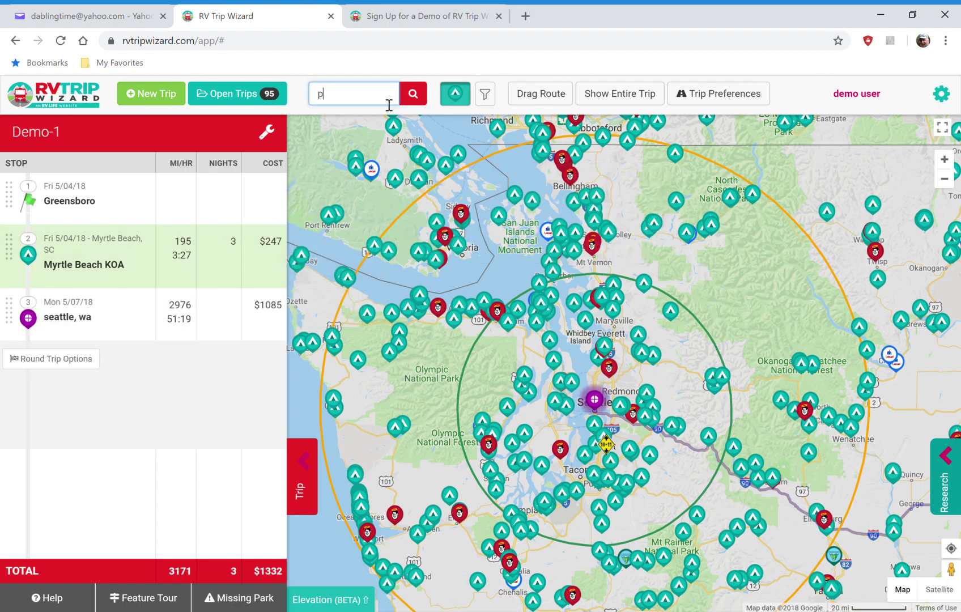
type("ort aransas")
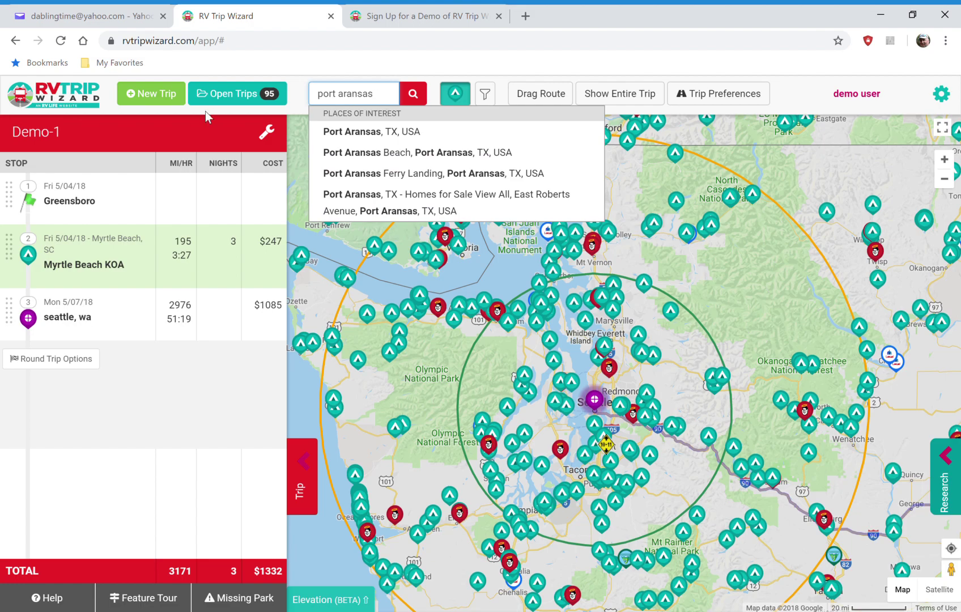
left_click(346, 132)
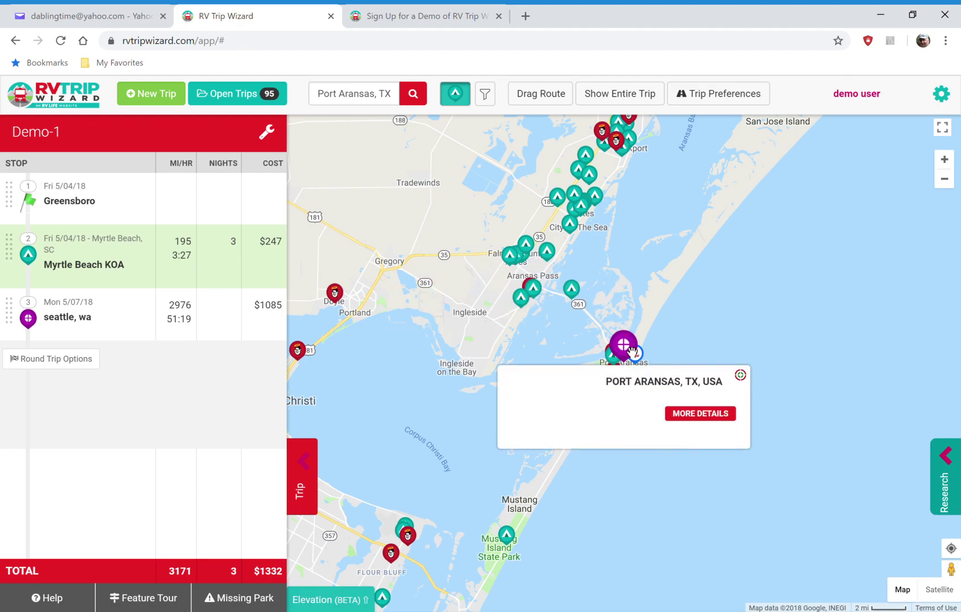
- Open the IB Magee Beach Park details and add the park after the last stop, dismissing any session alert
mouse_move(637, 355)
left_click(684, 435)
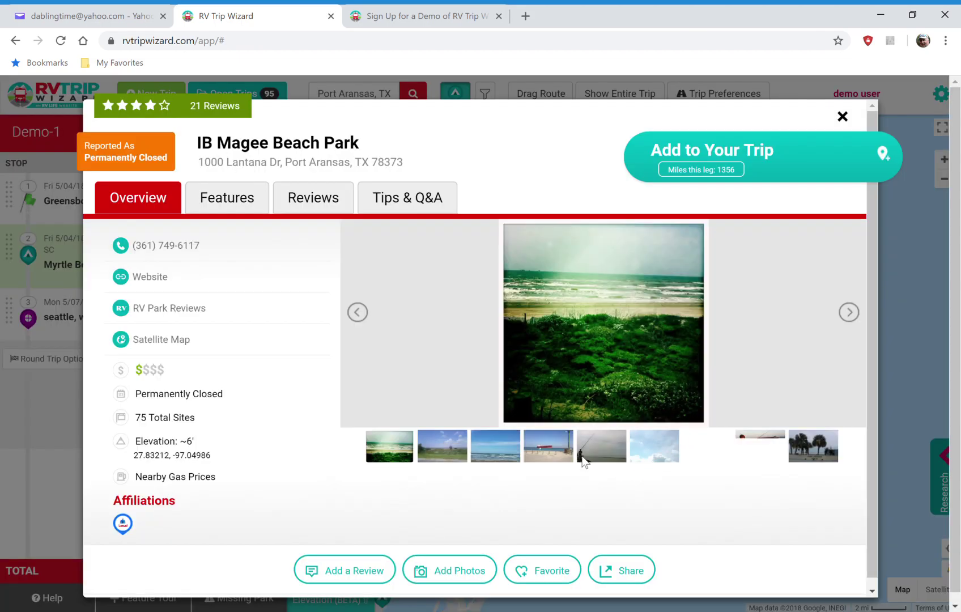
left_click(764, 159)
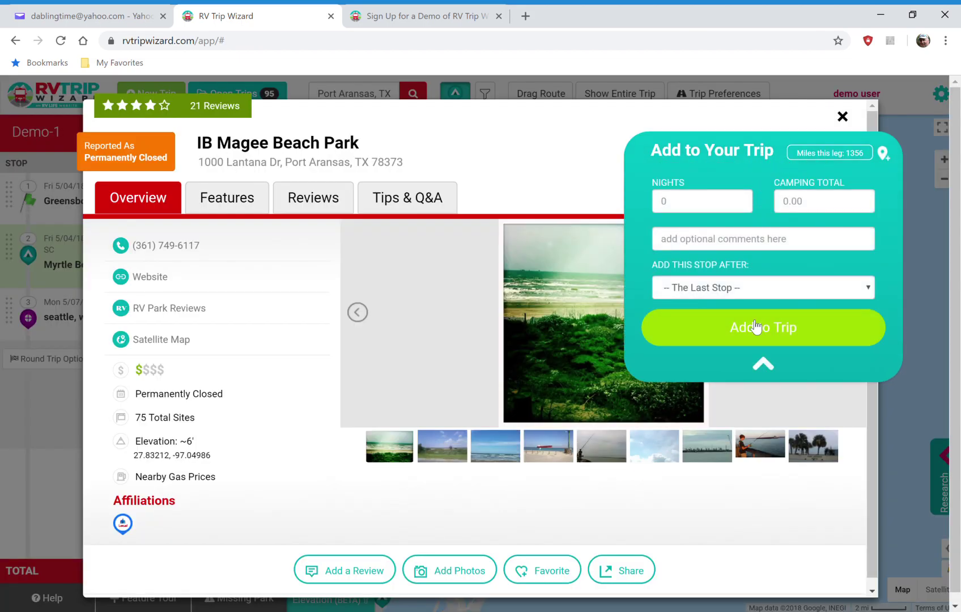
left_click(756, 327)
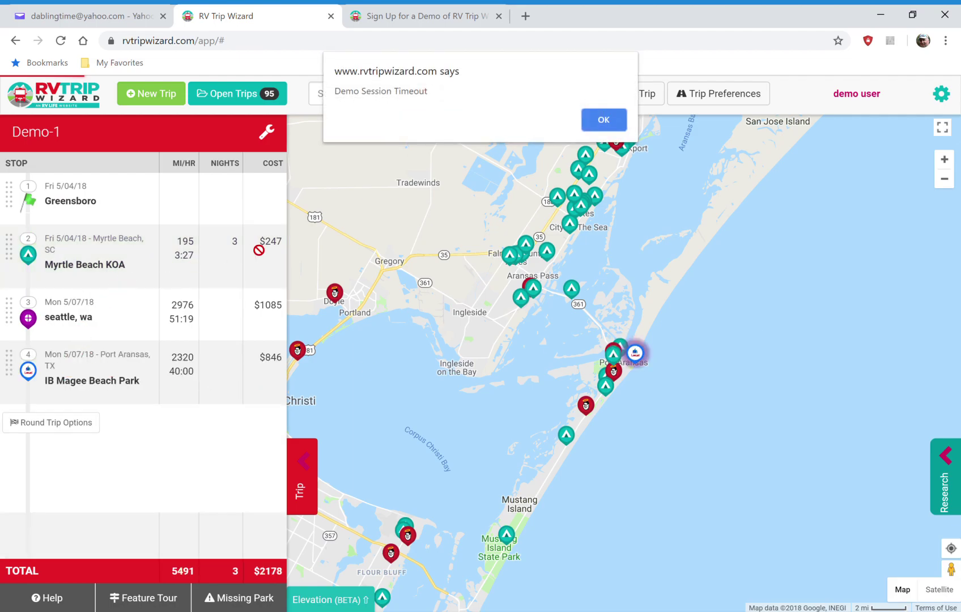
left_click(614, 121)
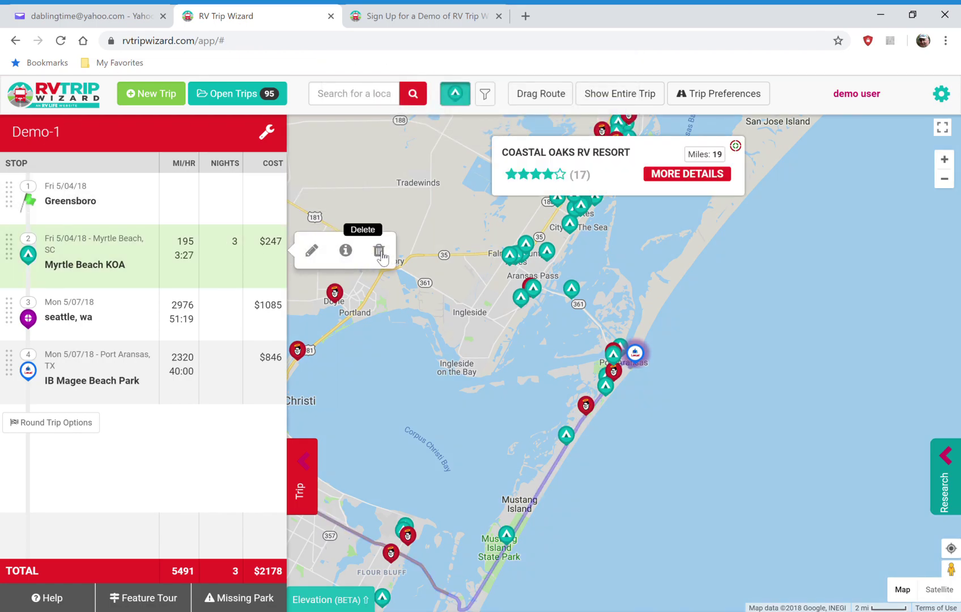
- Delete the Myrtle Beach KOA and Greensboro stops from the itinerary, dismissing any session alerts
left_click(379, 252)
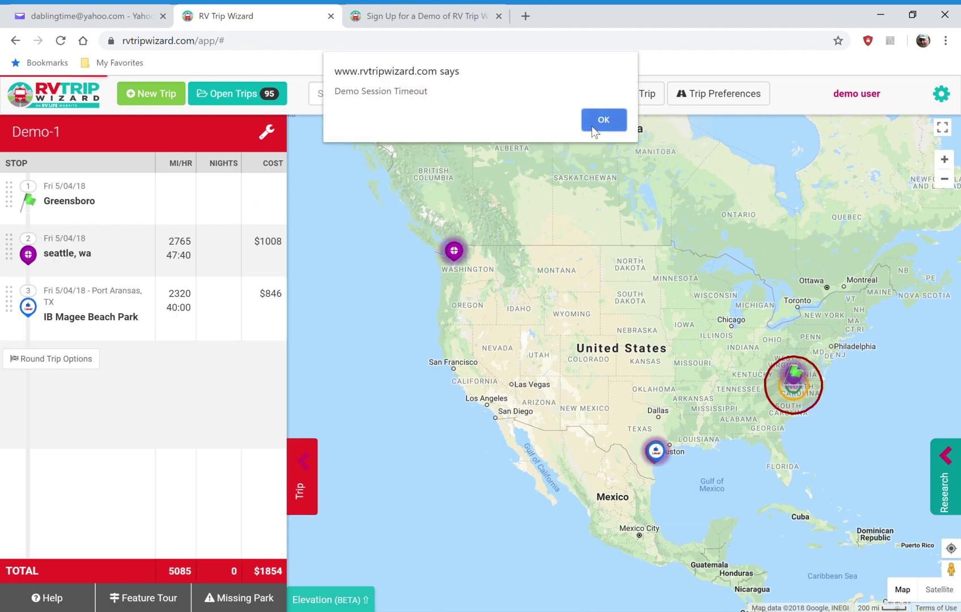
left_click(601, 120)
mouse_move(253, 214)
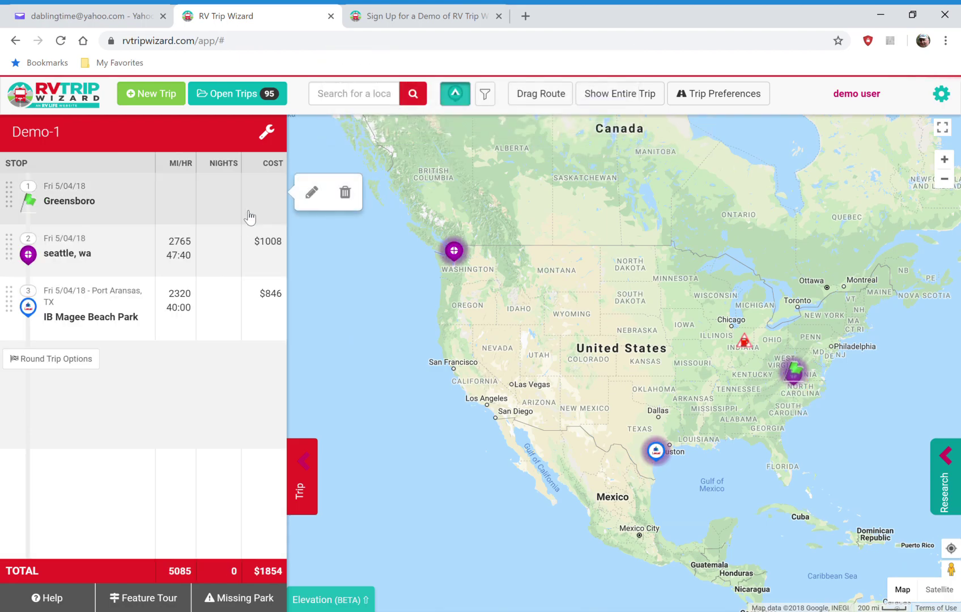
left_click(346, 192)
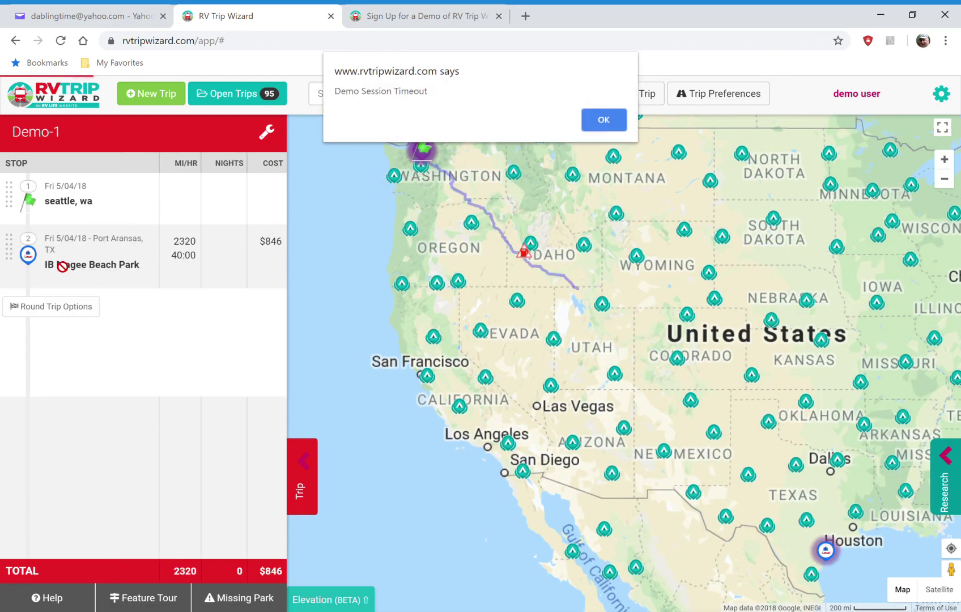
left_click(605, 120)
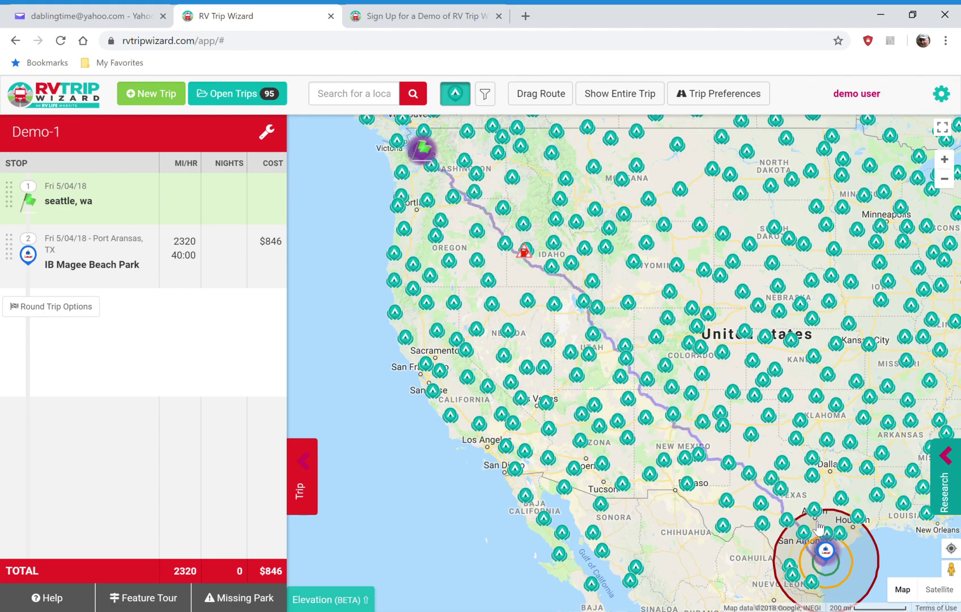
- Search for "rushmore" and show Mount Rushmore National Memorial in Keystone, SD on the map
left_click(376, 98)
type("rushmore")
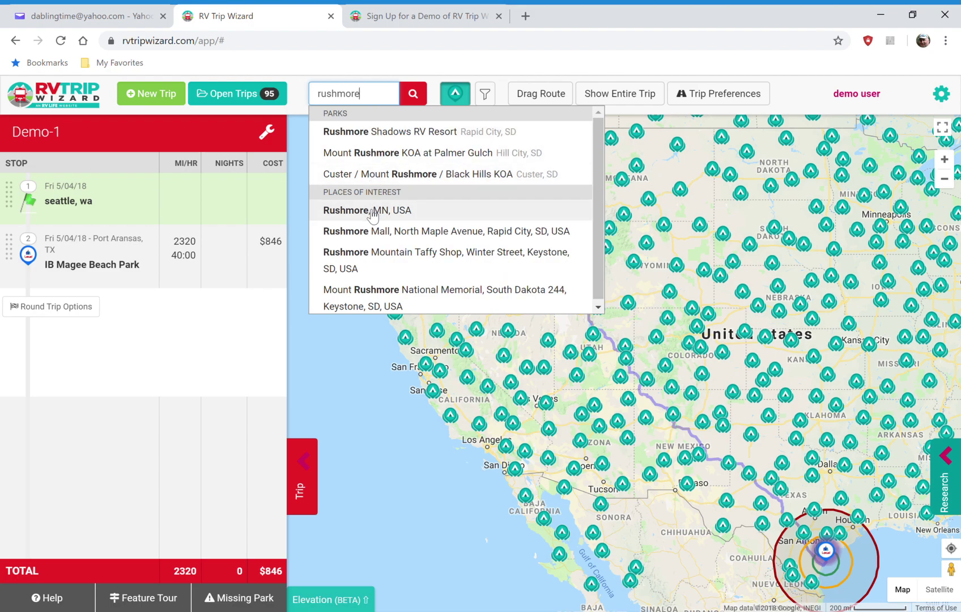
left_click(390, 297)
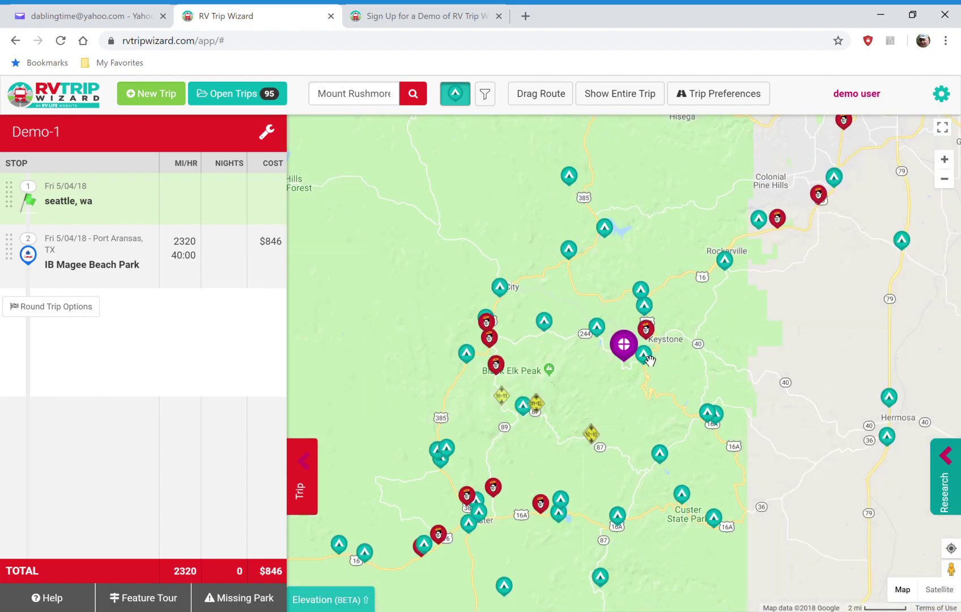
- Open the Mount Rushmore marker's details and add the memorial after the last stop, dismissing any session alert
left_click(630, 352)
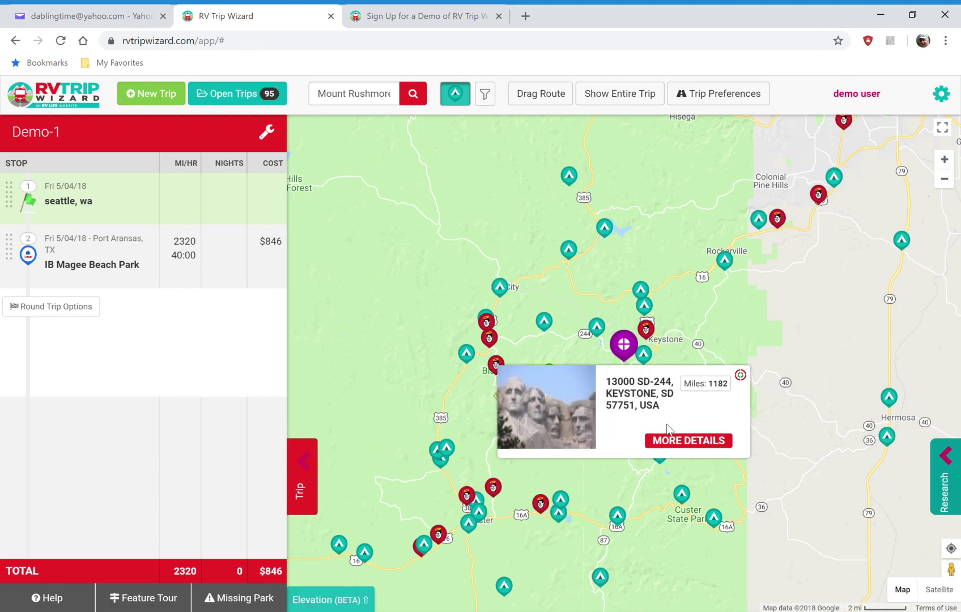
left_click(680, 442)
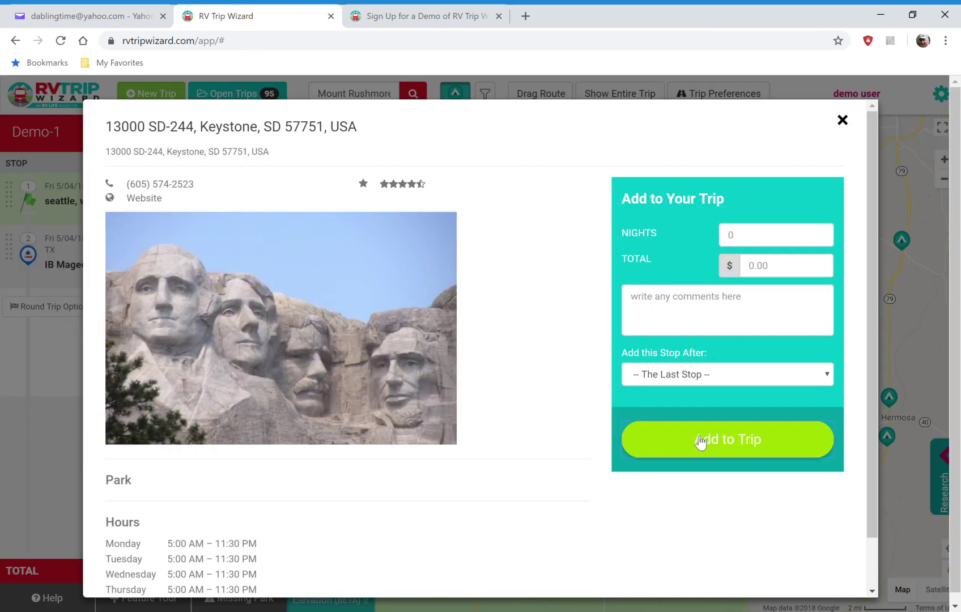
left_click(701, 441)
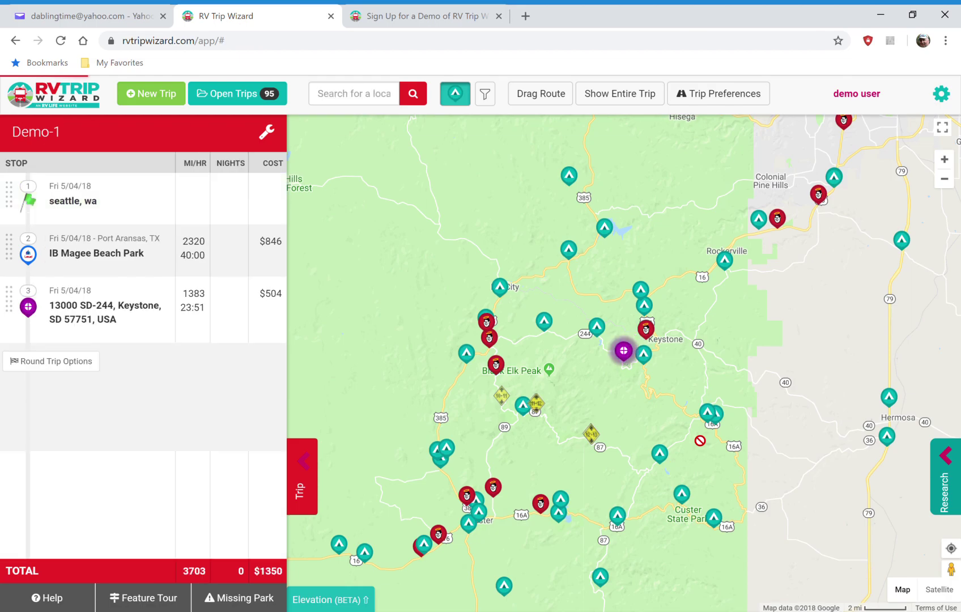
left_click(604, 121)
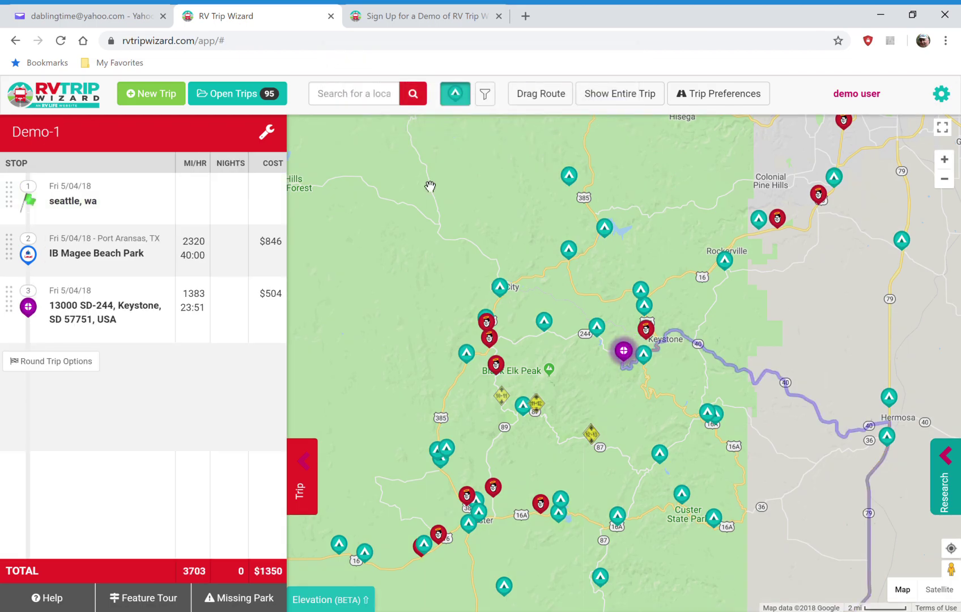
- Move the Mount Rushmore stop up the itinerary to directly before IB Magee Beach Park, dismissing any session alert
mouse_move(209, 311)
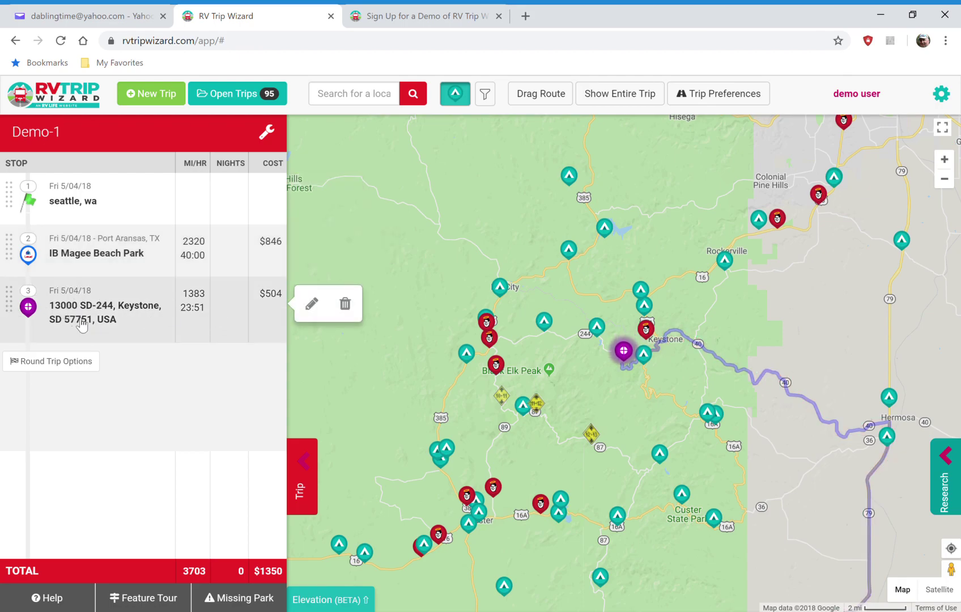
mouse_move(64, 259)
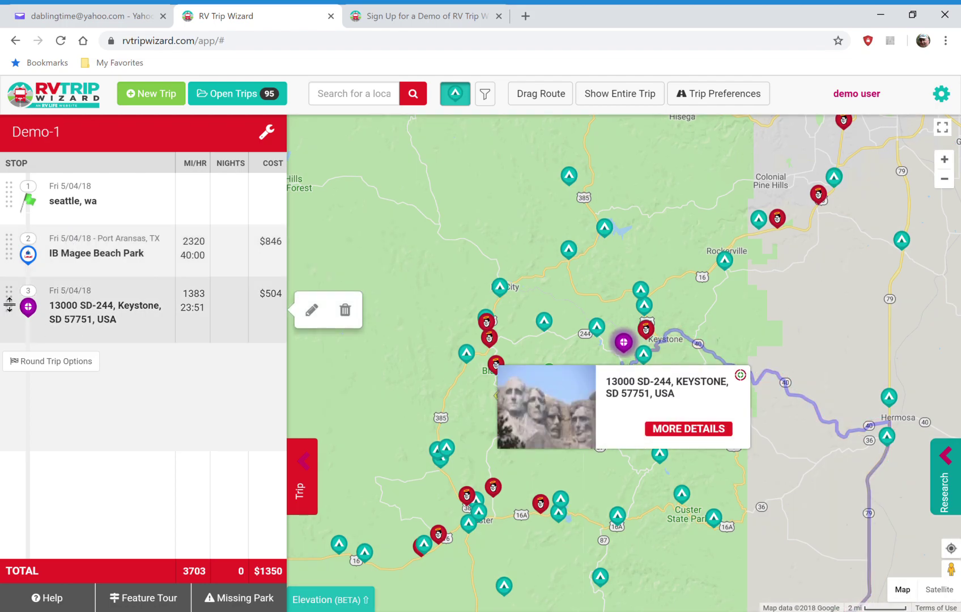
left_click_drag(10, 304, 16, 254)
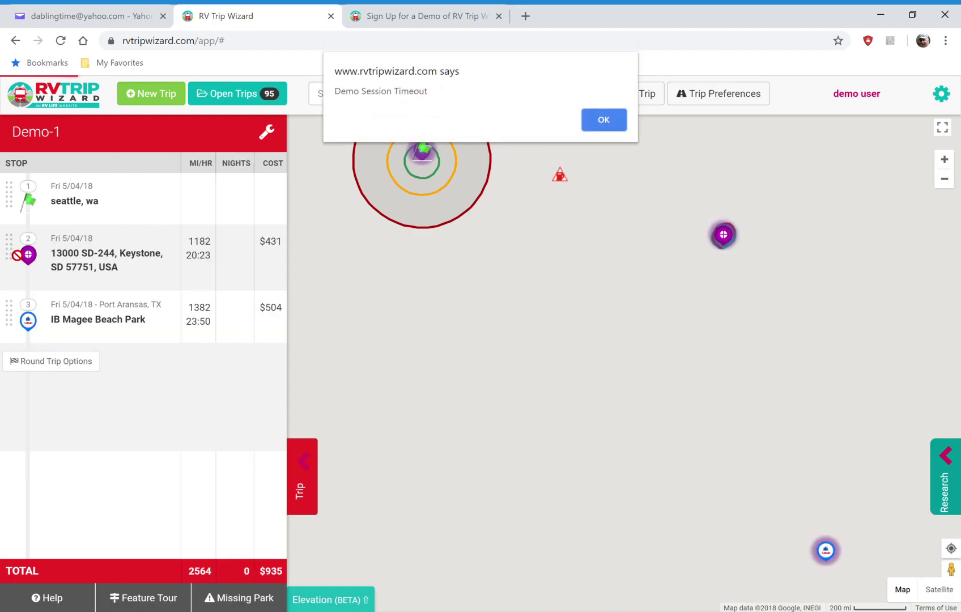
left_click(623, 120)
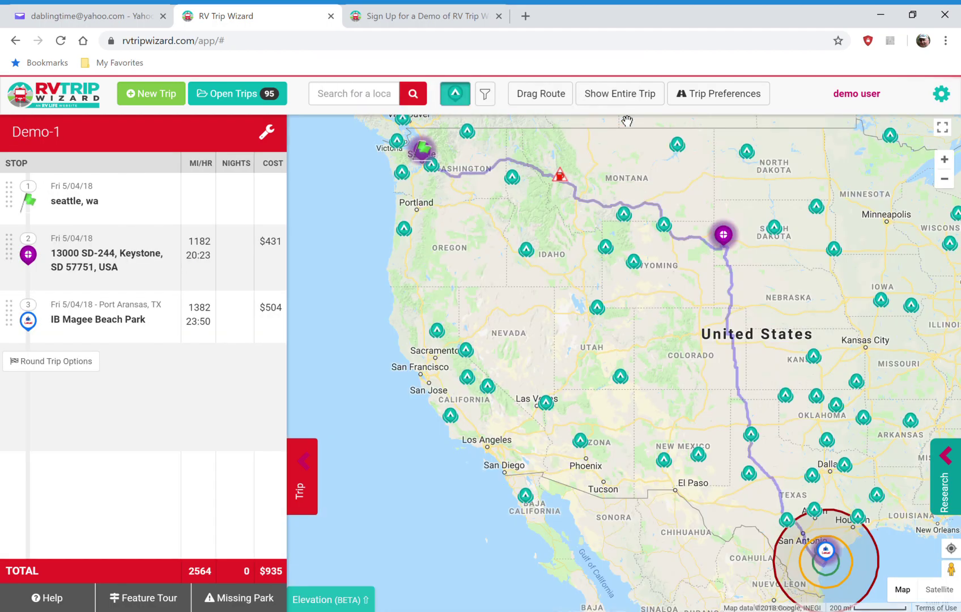